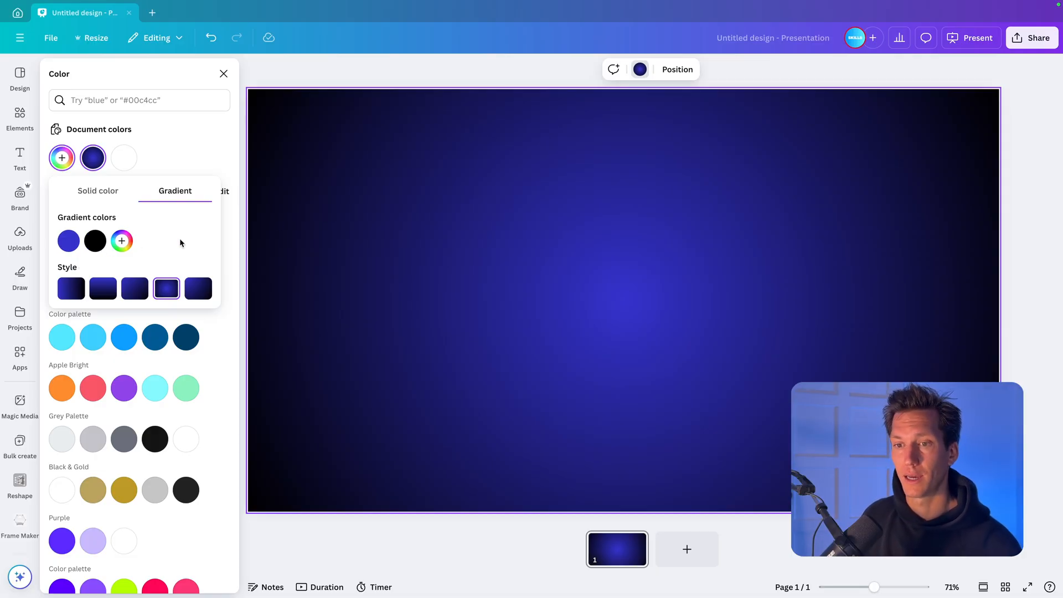
# Step: Change the black outer colour of the background's radial gradient to a dark teal
pyautogui.click(94, 241)
pyautogui.click(200, 336)
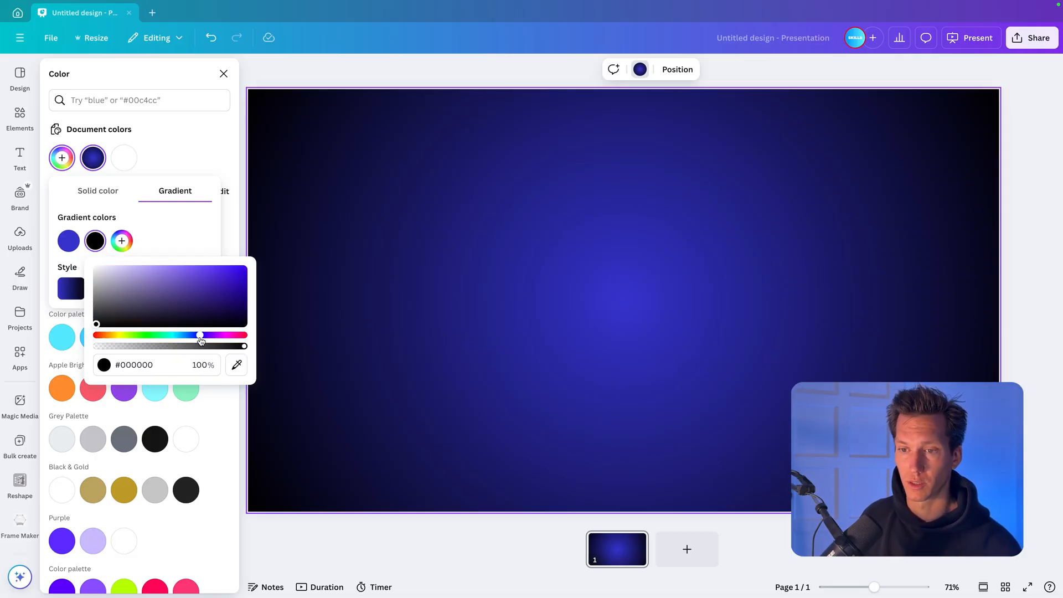
pyautogui.moveTo(97, 309); pyautogui.dragTo(160, 336)
pyautogui.click(193, 336)
# Step: Set the centre colour of the background gradient to a brighter blue, #386ED8, and close the colour settings
pyautogui.click(69, 241)
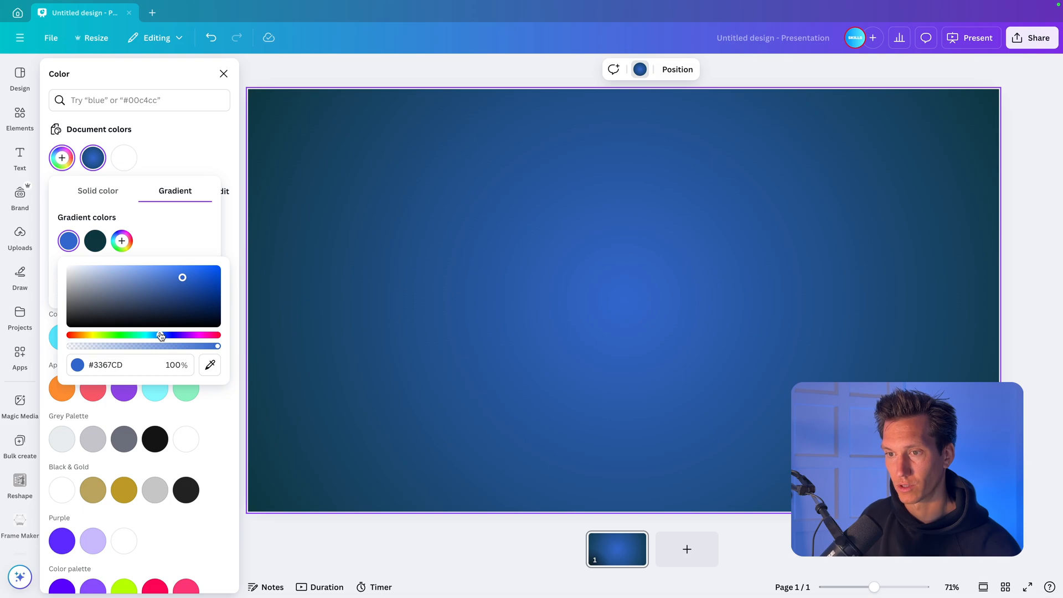
pyautogui.moveTo(183, 278); pyautogui.dragTo(182, 278)
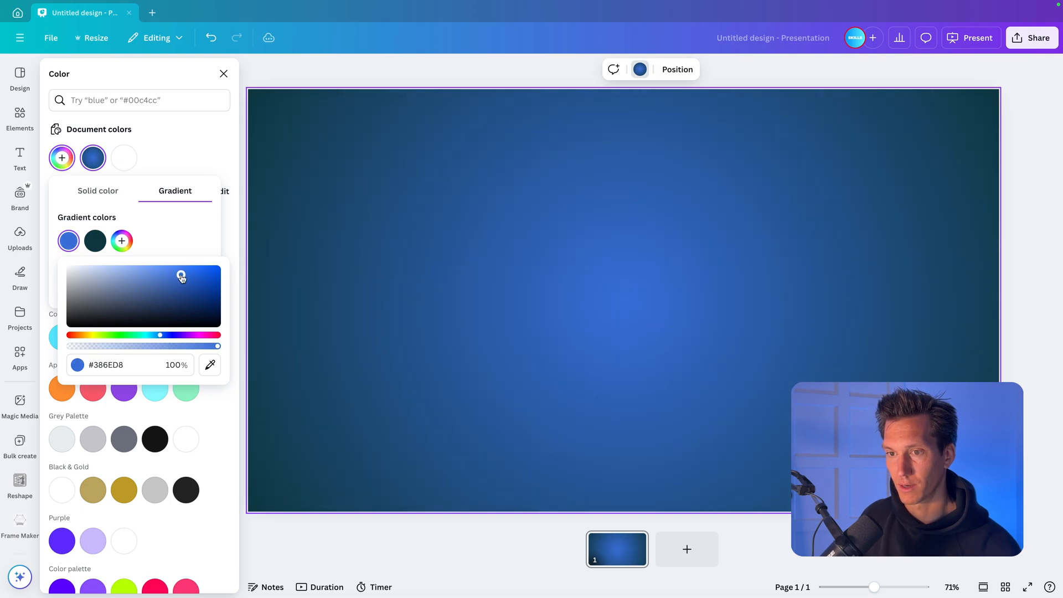
pyautogui.click(377, 68)
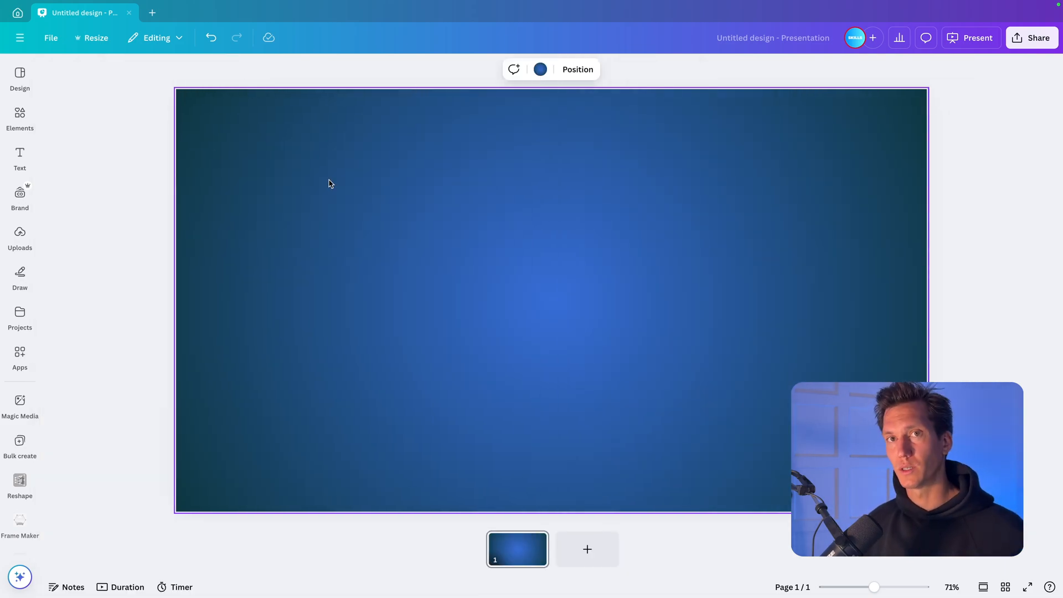
# Step: Search the elements for "phone mockup" and browse the matching frames
pyautogui.click(20, 117)
pyautogui.click(167, 69)
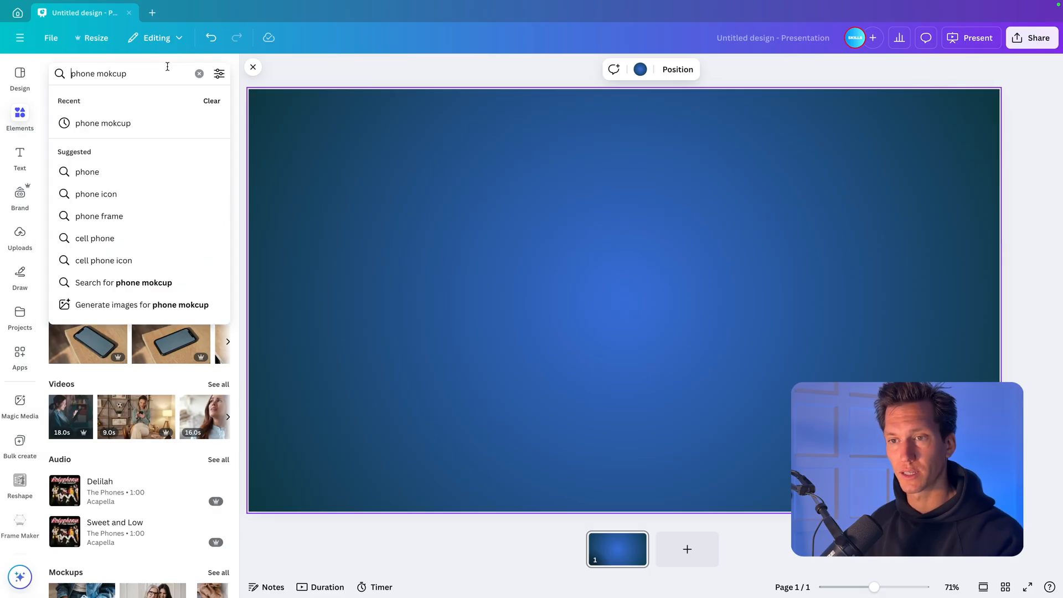
pyautogui.hotkey('ctrl', 'a')
pyautogui.write('phone mokcup')
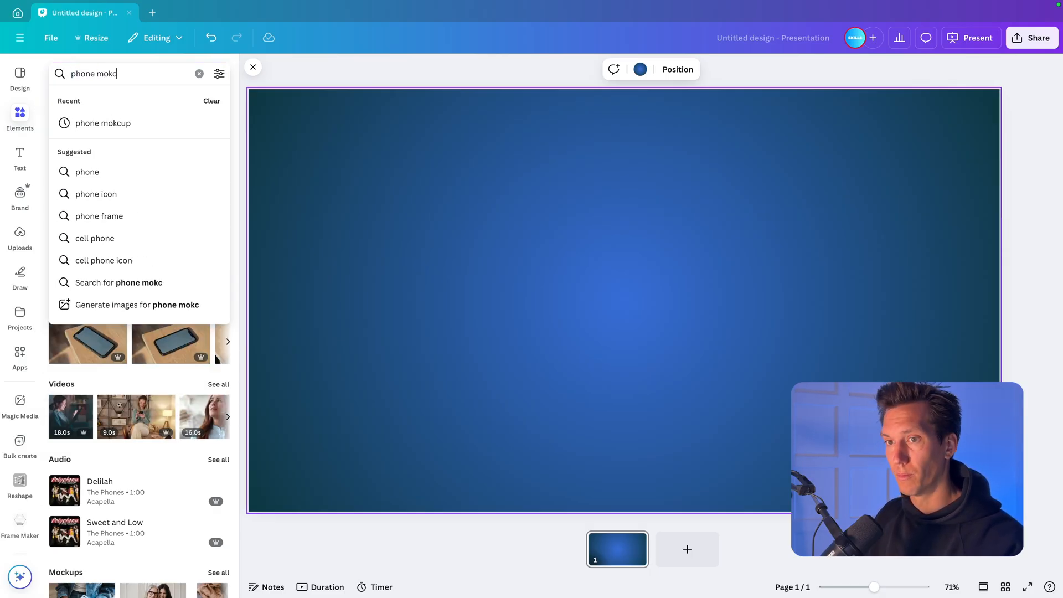
pyautogui.press('BackSpace')
pyautogui.press('BackSpace')
pyautogui.press('BackSpace')
pyautogui.press('BackSpace')
pyautogui.write('ckup')
pyautogui.press('Return')
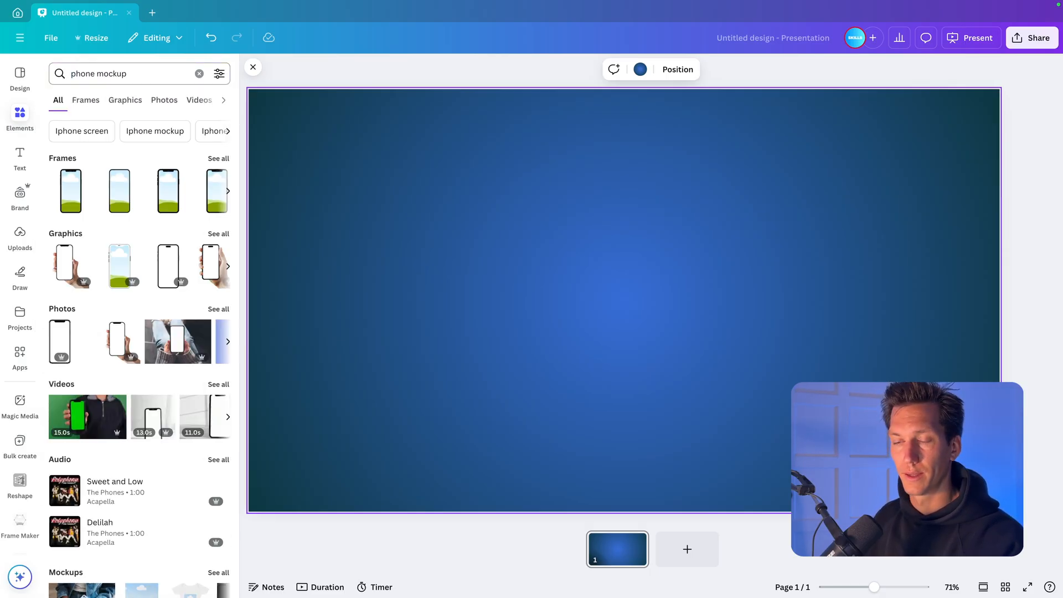
pyautogui.click(218, 158)
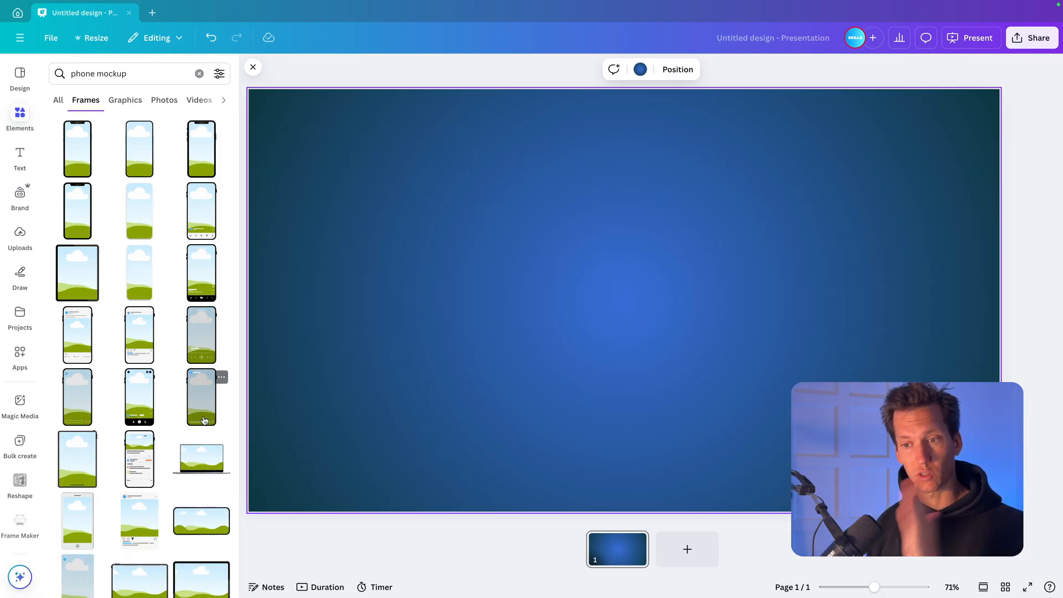
pyautogui.scroll(-6, 204, 420)
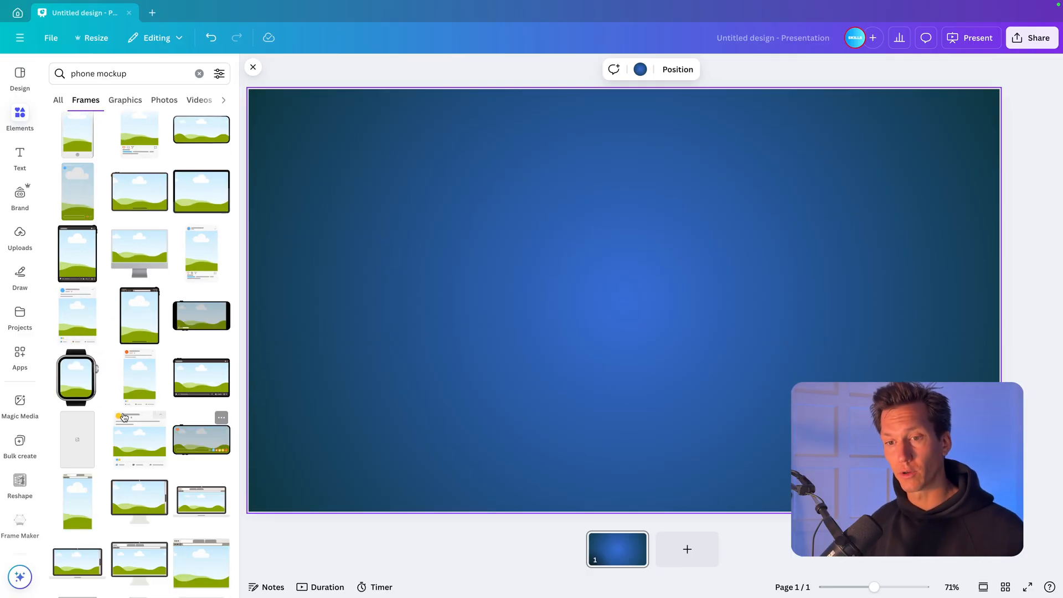
# Step: Find the Mockups app by searching the apps for "mockup" and open it
pyautogui.click(21, 357)
pyautogui.click(133, 74)
pyautogui.write('mo')
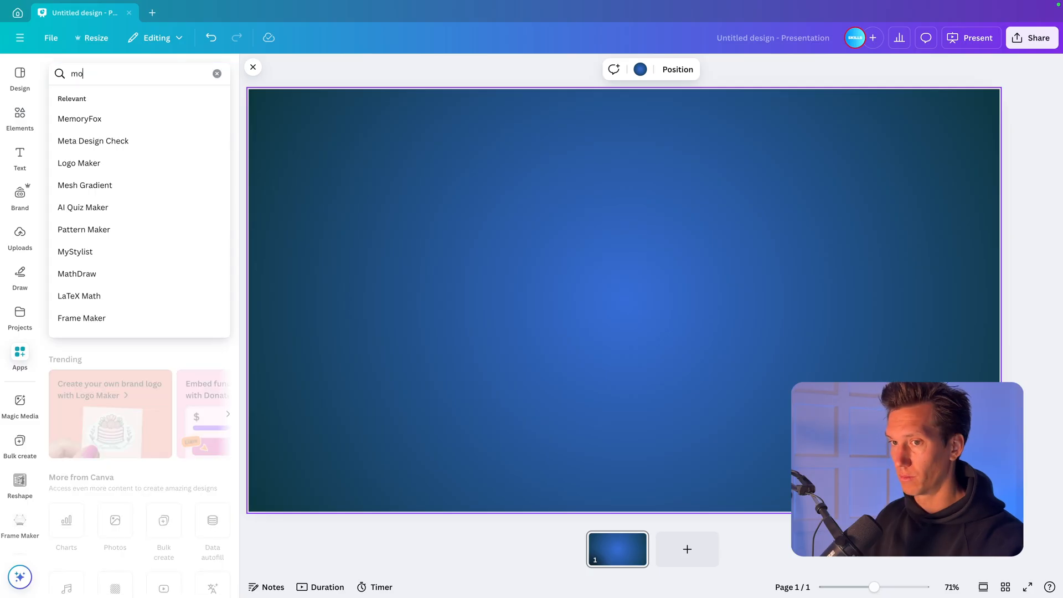
pyautogui.write('kkup')
pyautogui.press('Return')
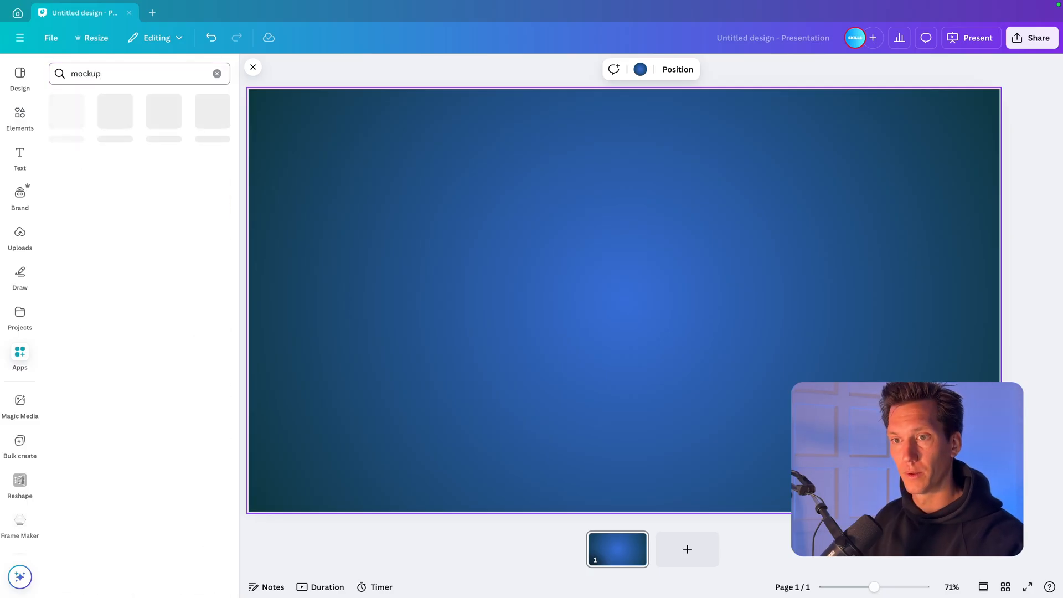
pyautogui.click(67, 113)
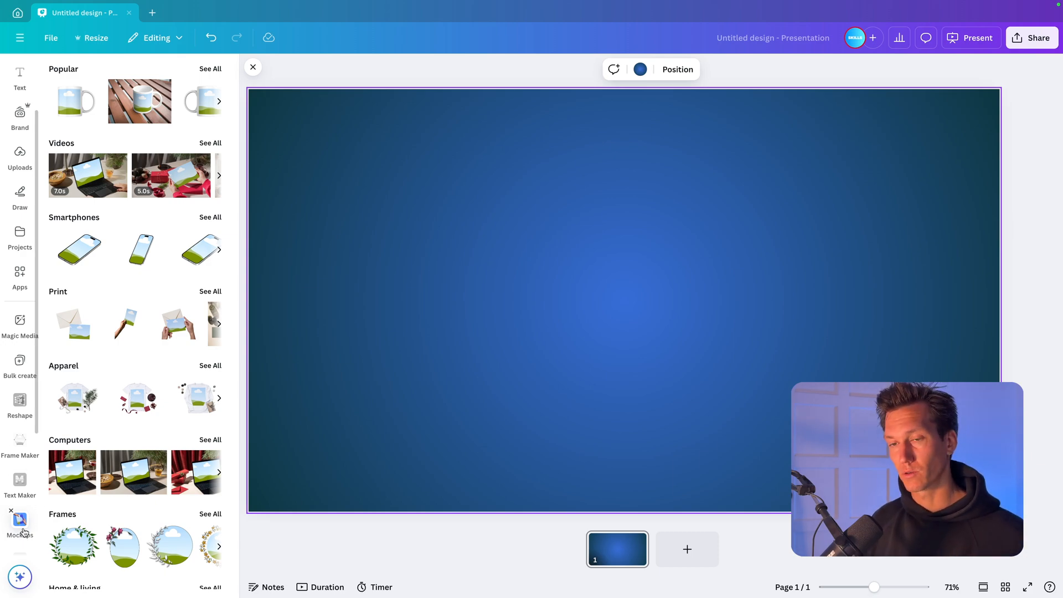
# Step: Browse the full Smartphones mockup collection and add the tilted upright phone mockup to the slide
pyautogui.click(209, 220)
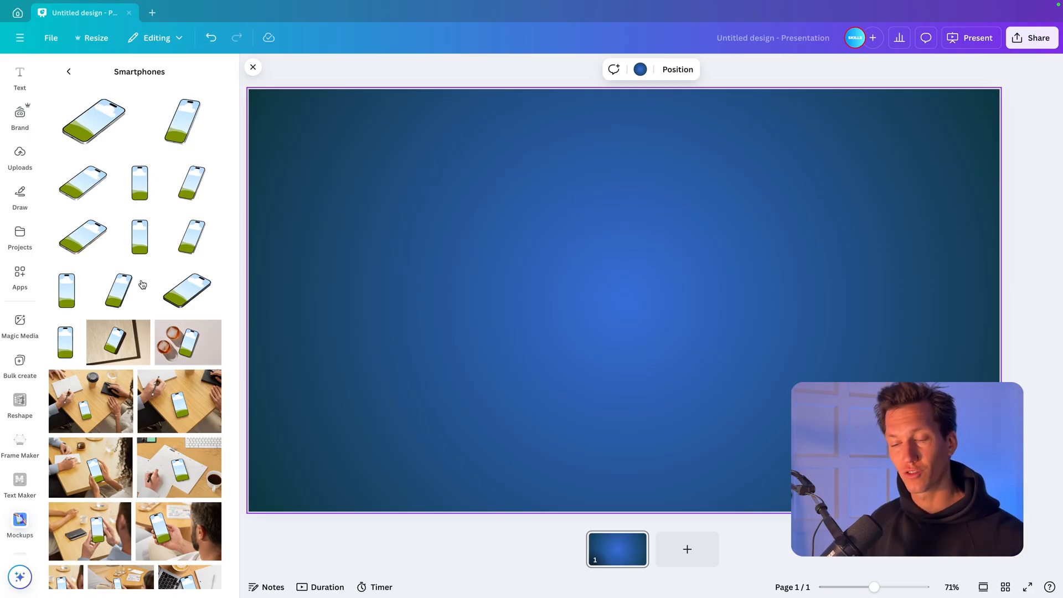
pyautogui.scroll(-15, 142, 284)
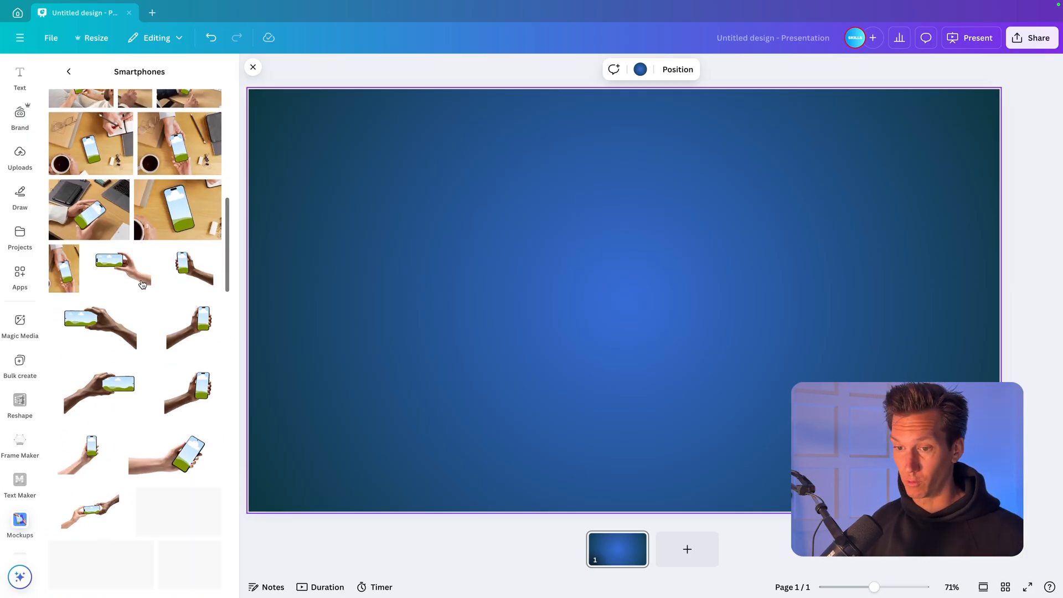
pyautogui.scroll(10, 143, 284)
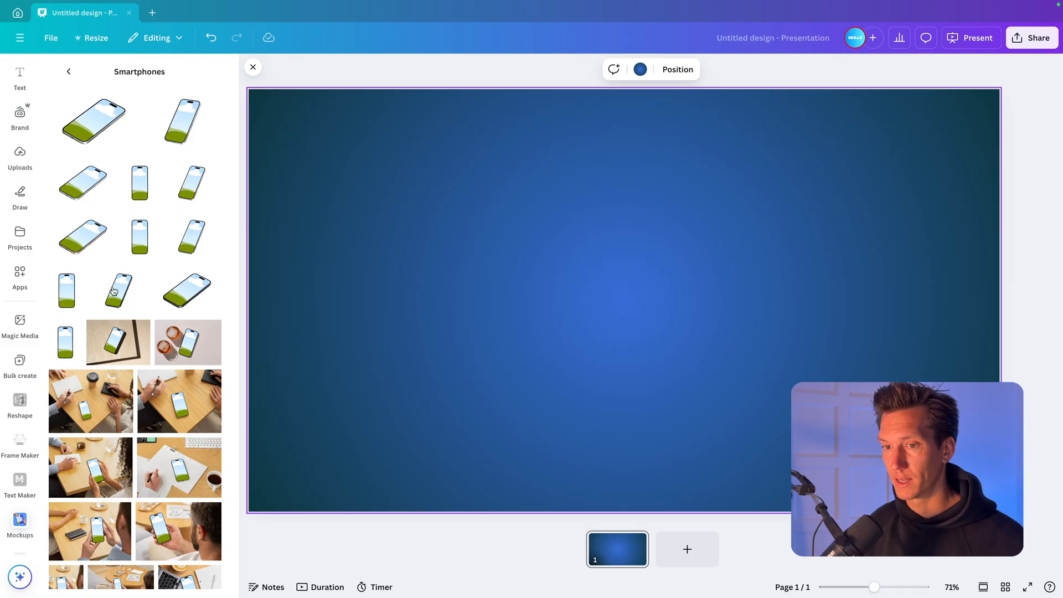
pyautogui.click(115, 311)
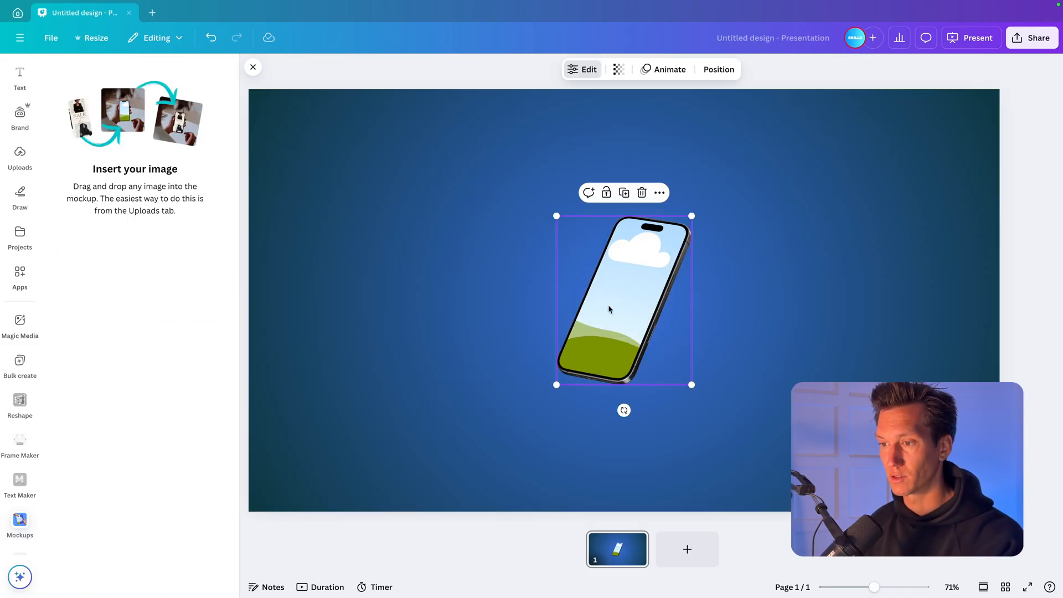
# Step: Enlarge the phone mockup to most of the slide's height and place it on the right side of the slide
pyautogui.moveTo(694, 214); pyautogui.dragTo(911, 128)
pyautogui.moveTo(757, 193); pyautogui.dragTo(871, 268)
pyautogui.moveTo(935, 133); pyautogui.dragTo(944, 119)
pyautogui.moveTo(855, 254); pyautogui.dragTo(853, 267)
pyautogui.click(475, 315)
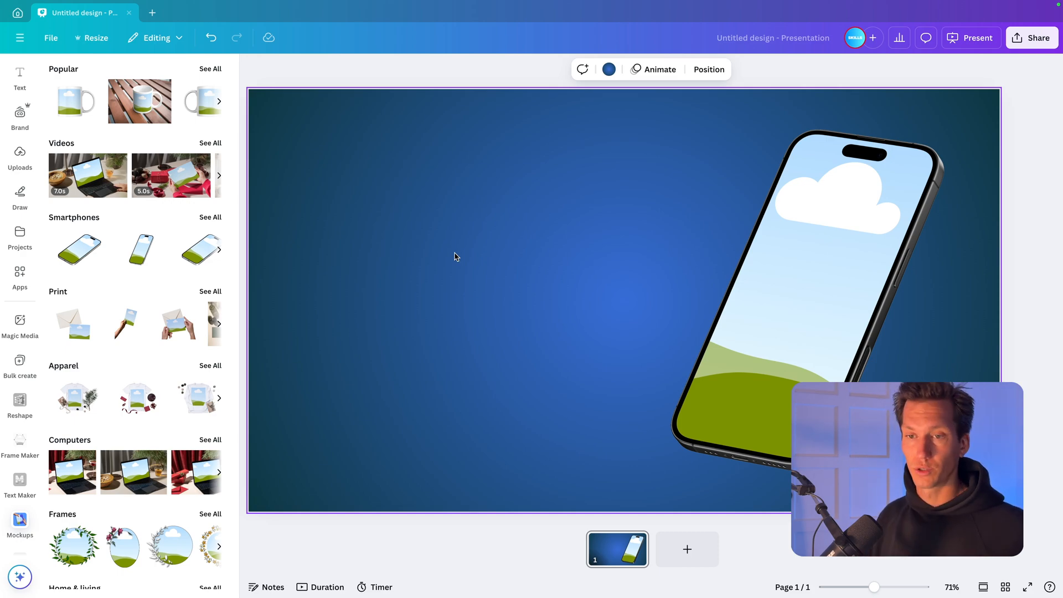
# Step: Search the element photos for "maps" and place the street map with red location pins into the phone mockup
pyautogui.scroll(2, 16, 244)
pyautogui.click(21, 129)
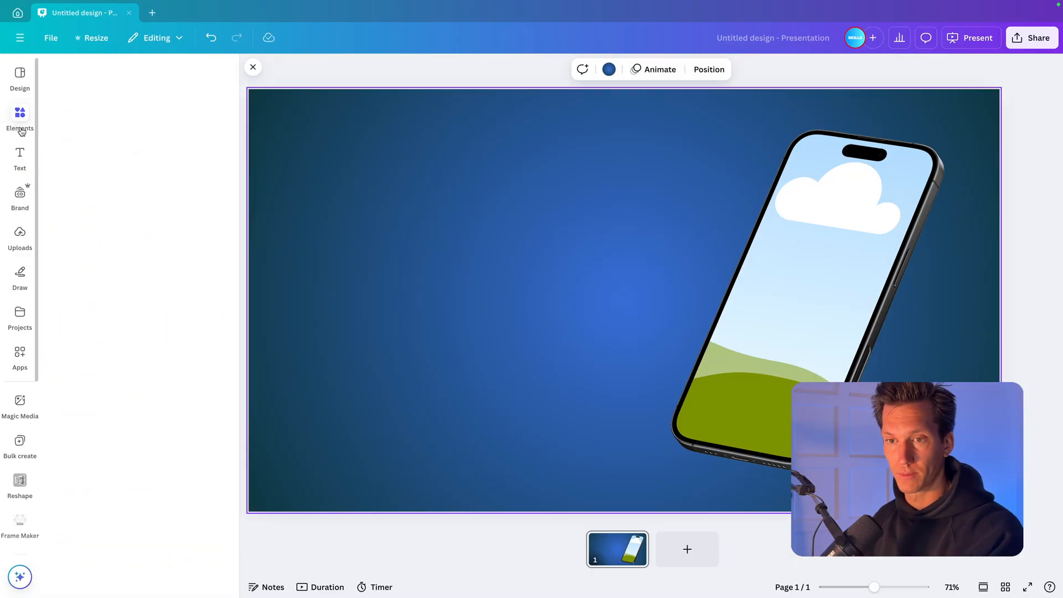
pyautogui.tripleClick(113, 74)
pyautogui.write('maps')
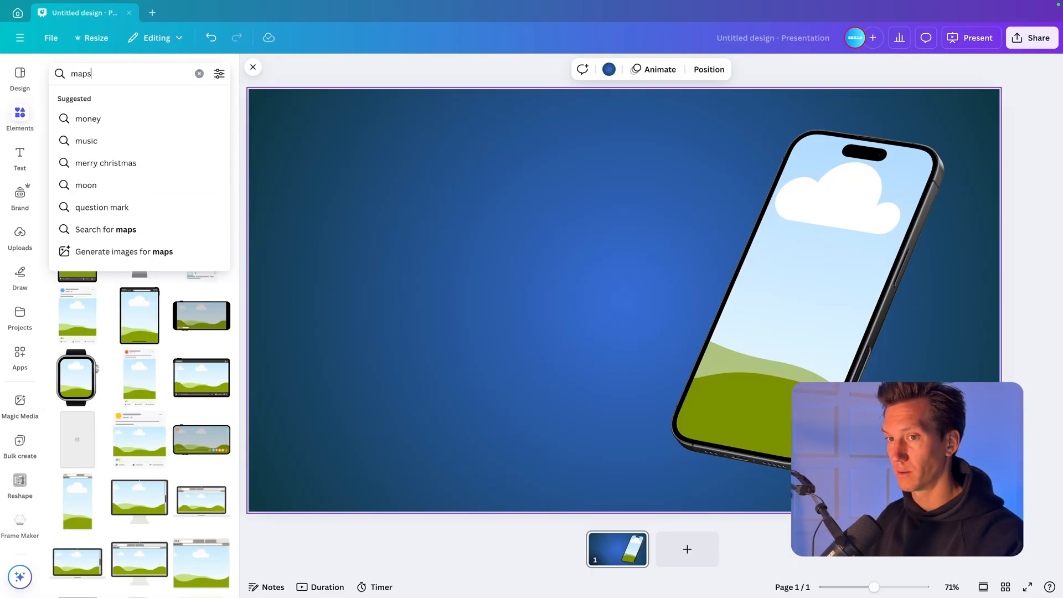
pyautogui.press('Return')
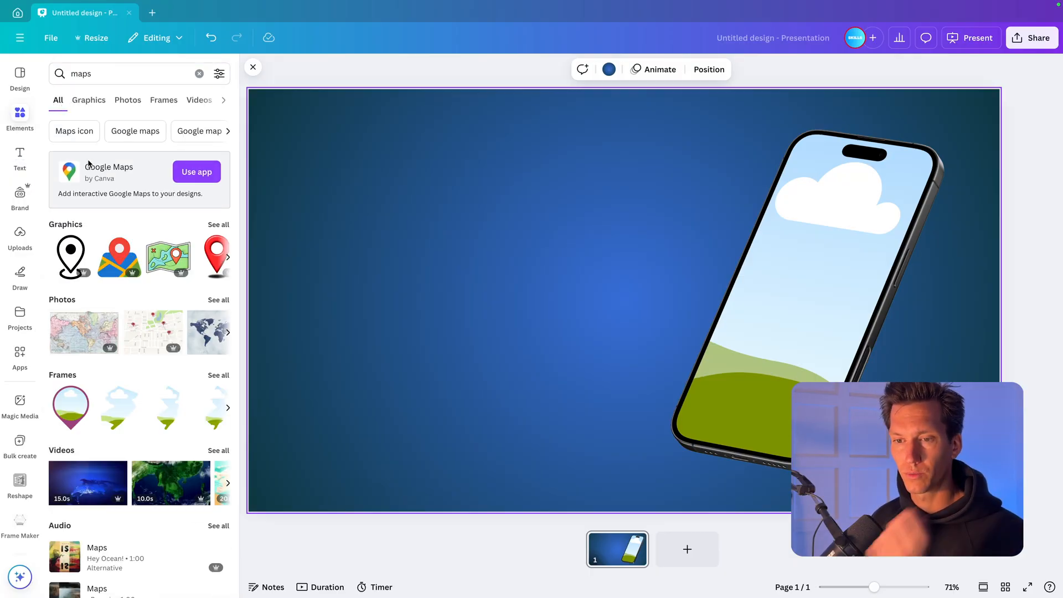
pyautogui.click(218, 300)
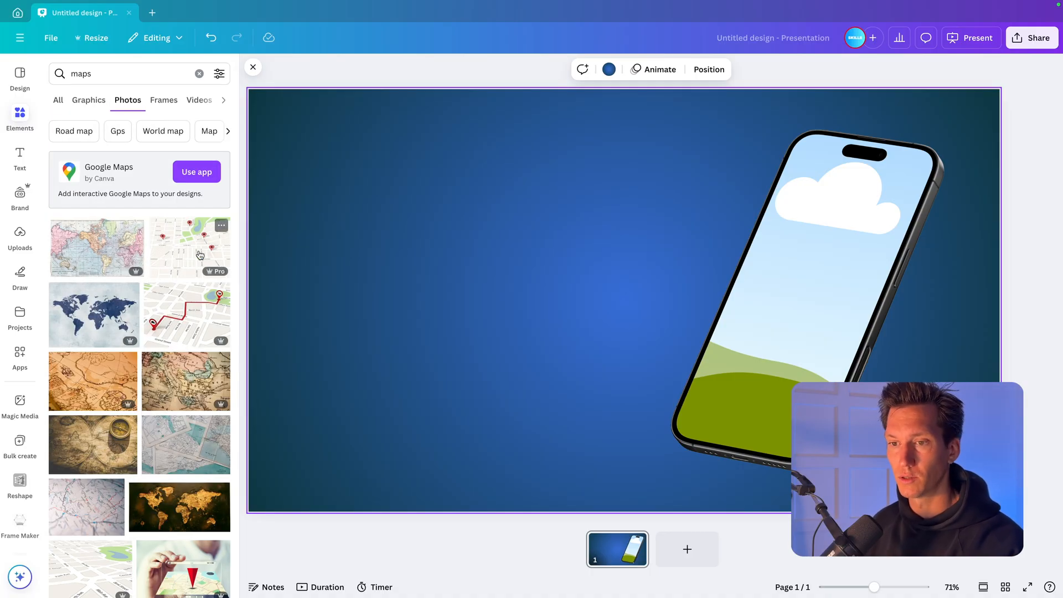
pyautogui.moveTo(200, 255); pyautogui.dragTo(758, 321)
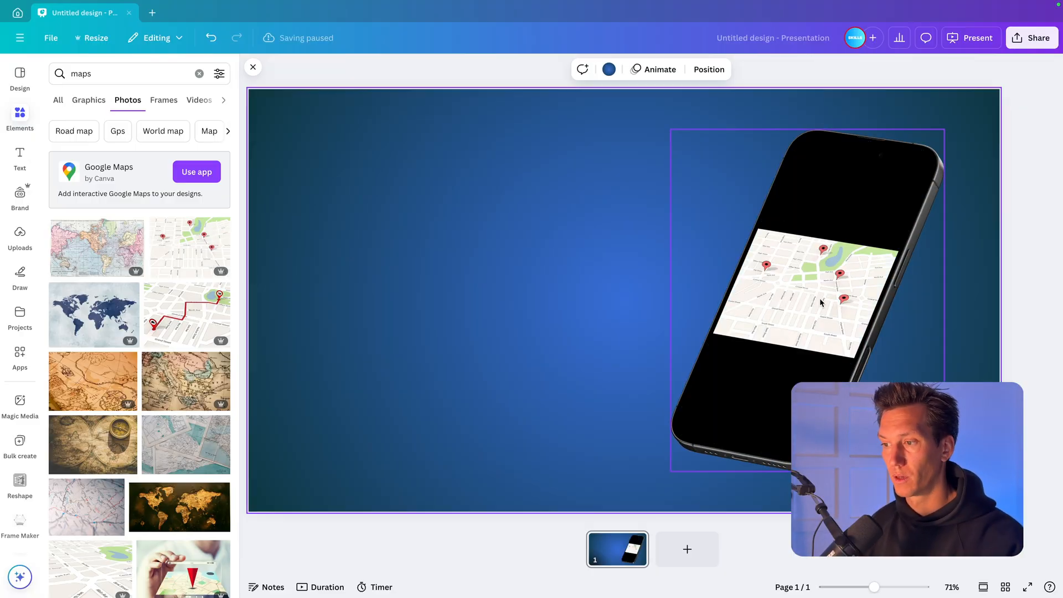
# Step: Make the map fill the phone screen, shift it slightly left in the crop, and apply the changes
pyautogui.doubleClick(888, 226)
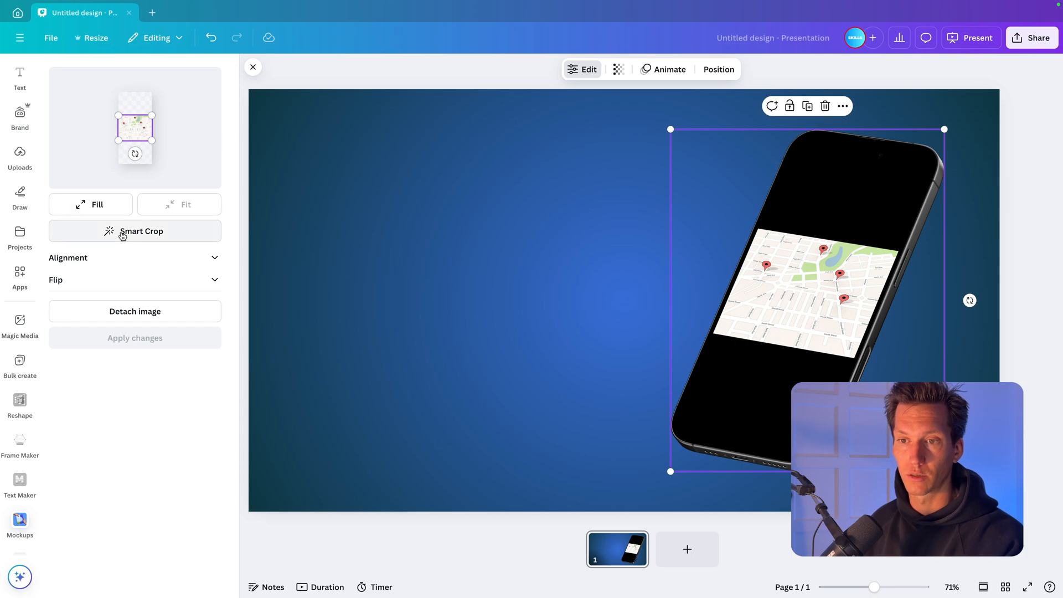
pyautogui.click(97, 205)
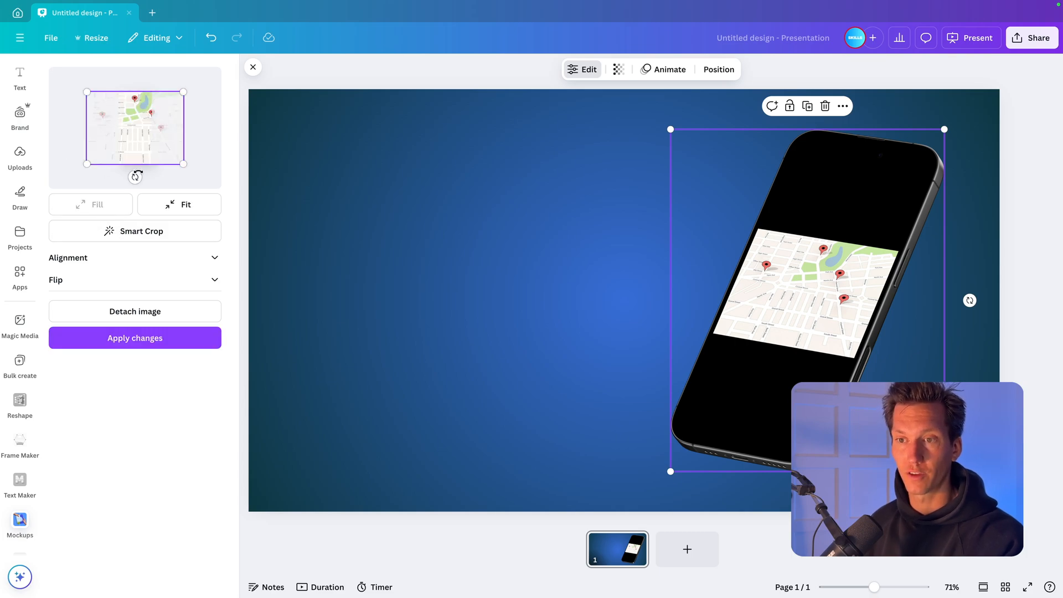
pyautogui.moveTo(147, 153)
pyautogui.mouseDown()
pyautogui.moveTo(131, 152)
pyautogui.moveTo(142, 154)
pyautogui.mouseUp()
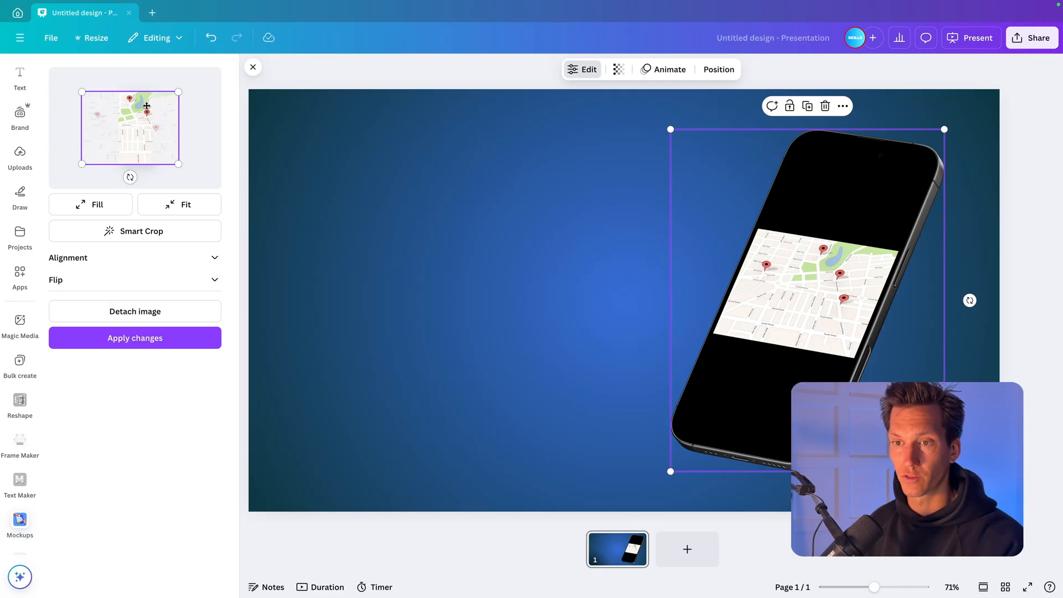
pyautogui.click(146, 344)
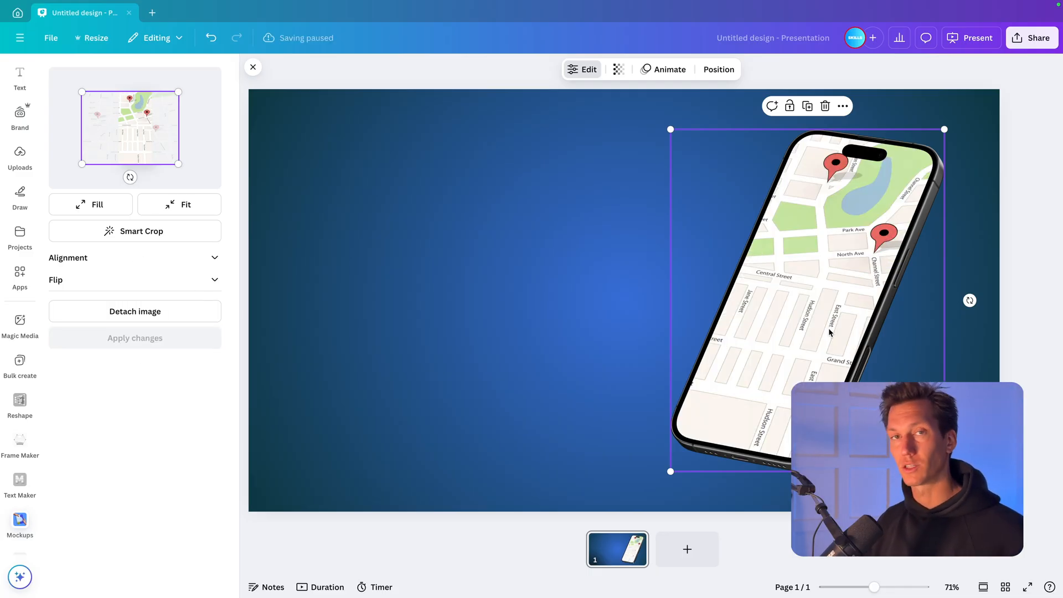
pyautogui.click(568, 309)
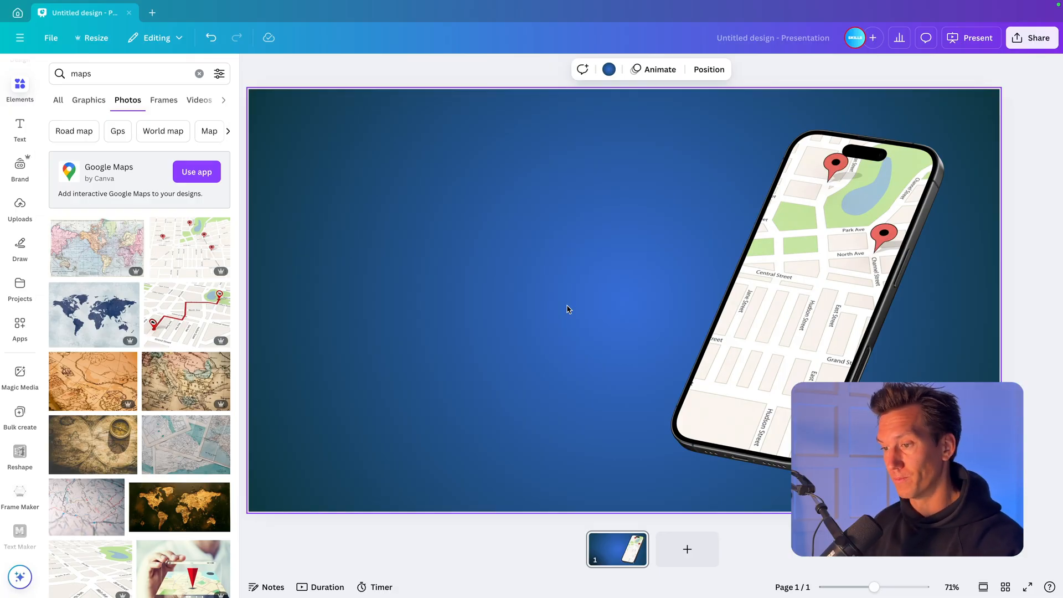
# Step: Add the wavy road image to the slide, enlarge it beside the phone, and remove its background
pyautogui.moveTo(1052, 204); pyautogui.dragTo(471, 370)
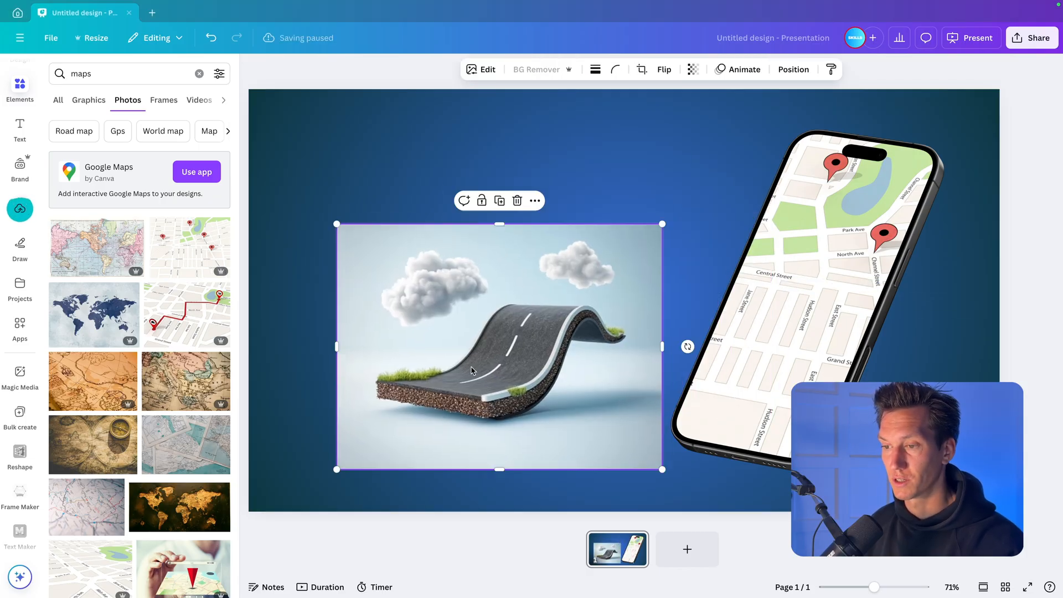
pyautogui.moveTo(662, 224); pyautogui.dragTo(755, 156)
pyautogui.moveTo(621, 246); pyautogui.dragTo(601, 278)
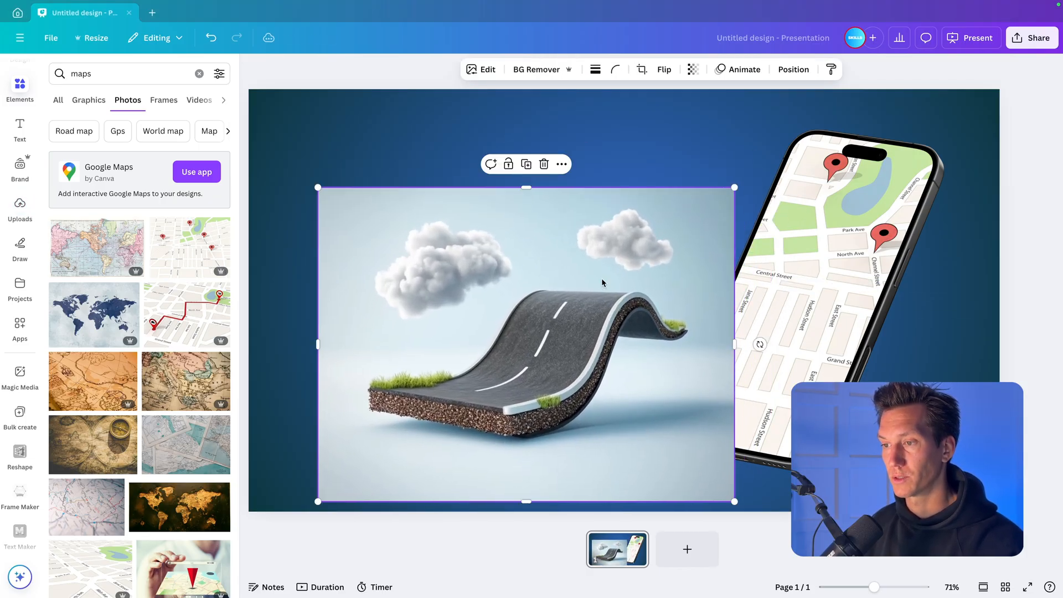
pyautogui.click(531, 70)
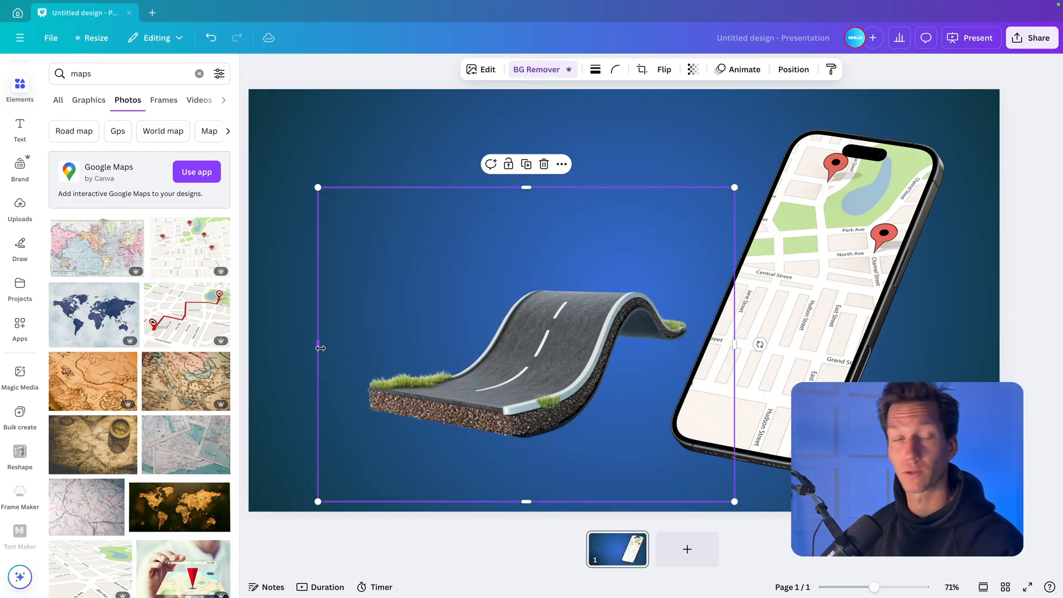
# Step: Crop the road cutout on all four sides so its frame fits closely around the road
pyautogui.moveTo(317, 343); pyautogui.dragTo(352, 344)
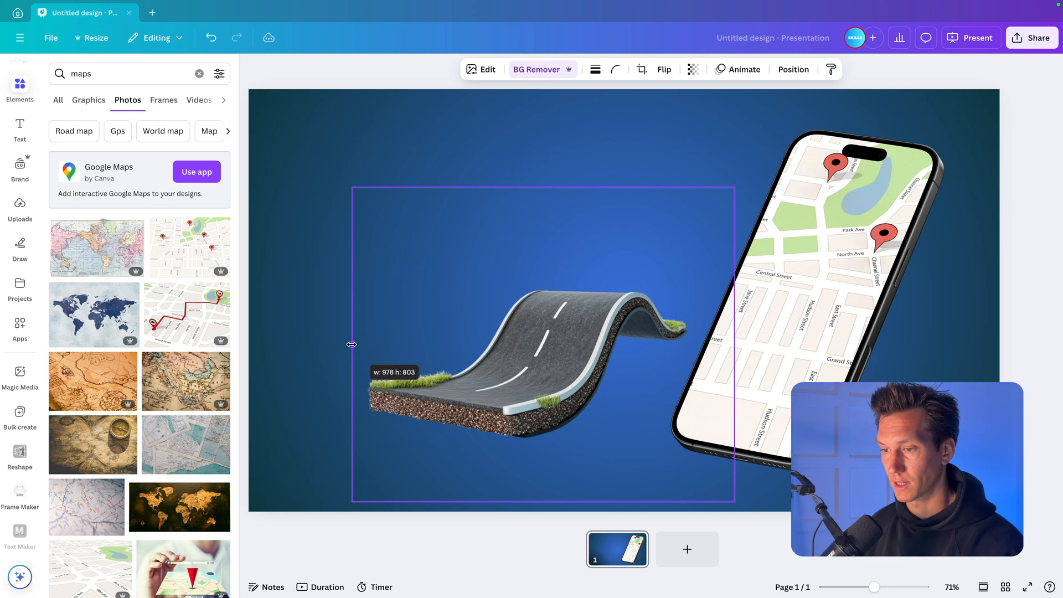
pyautogui.moveTo(543, 497); pyautogui.dragTo(543, 445)
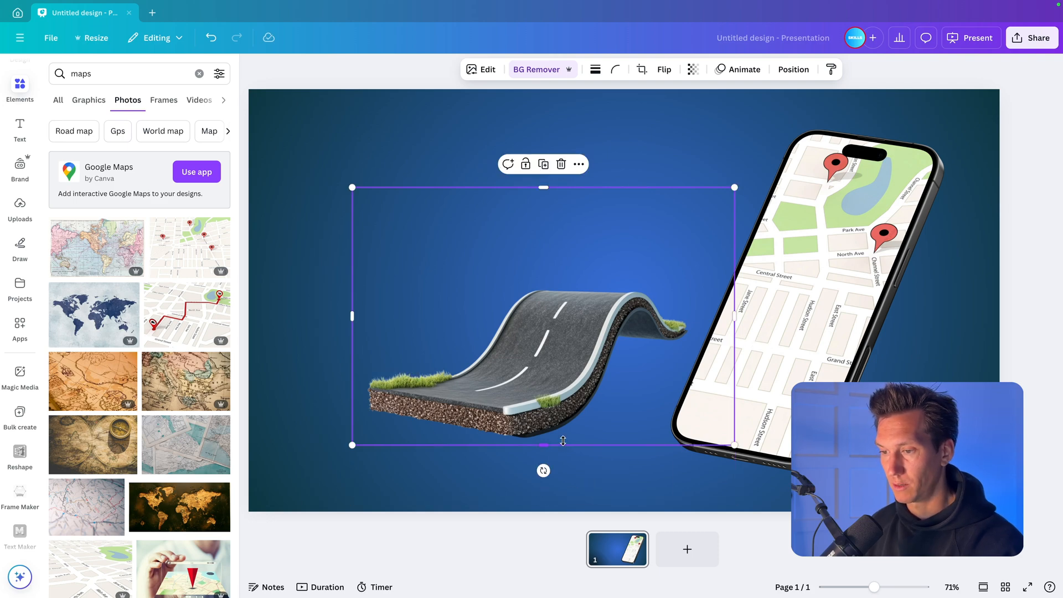
pyautogui.moveTo(732, 317); pyautogui.dragTo(694, 316)
pyautogui.moveTo(523, 187); pyautogui.dragTo(523, 277)
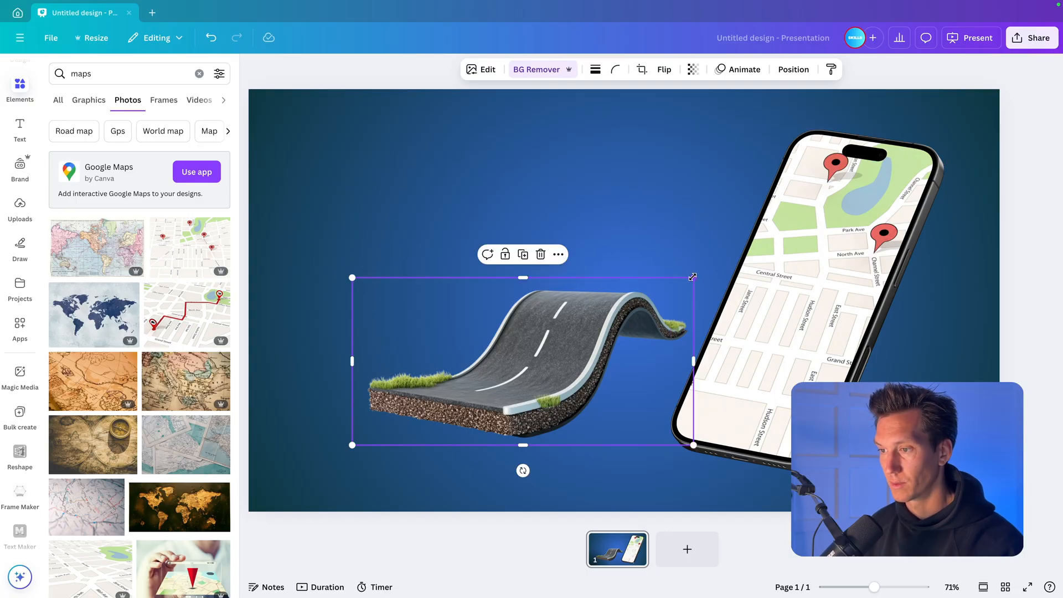
# Step: Try to enlarge the road cutout and place it over the phone mockup, and undo its insertion into the phone screen
pyautogui.moveTo(692, 277); pyautogui.dragTo(760, 245)
pyautogui.moveTo(565, 299); pyautogui.dragTo(754, 340)
pyautogui.press('Delete')
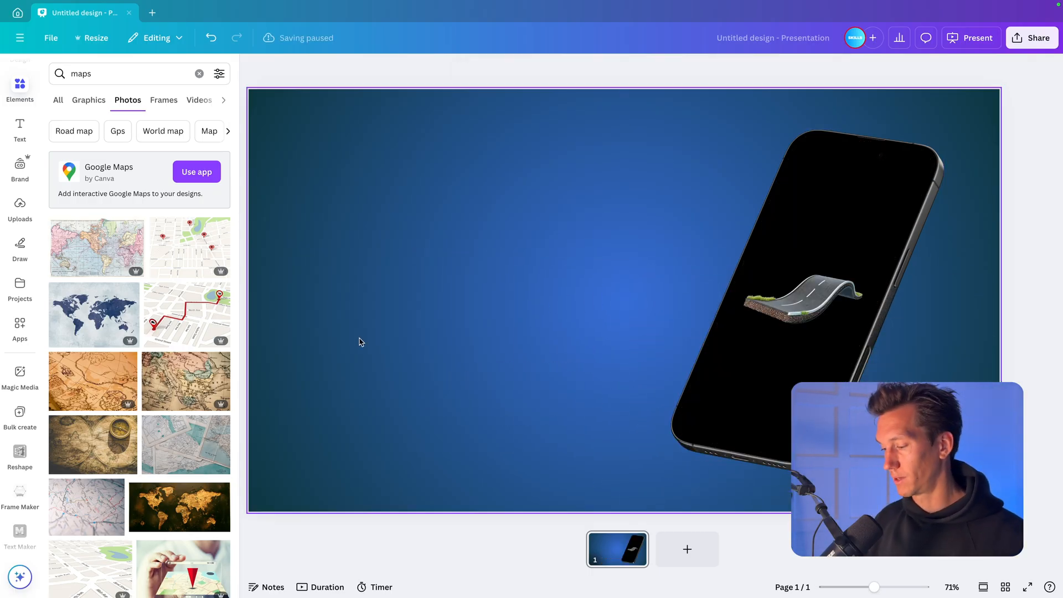
pyautogui.hotkey('ctrl', 'z')
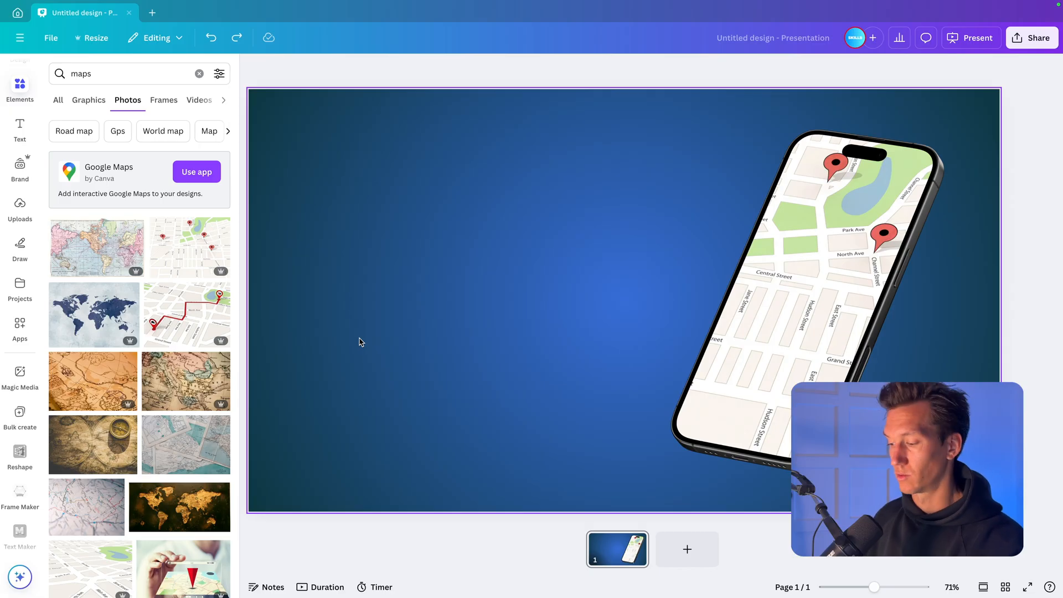
# Step: Restore the road cutout with an undo and move it down so its far end overlaps the phone's base
pyautogui.click(449, 314)
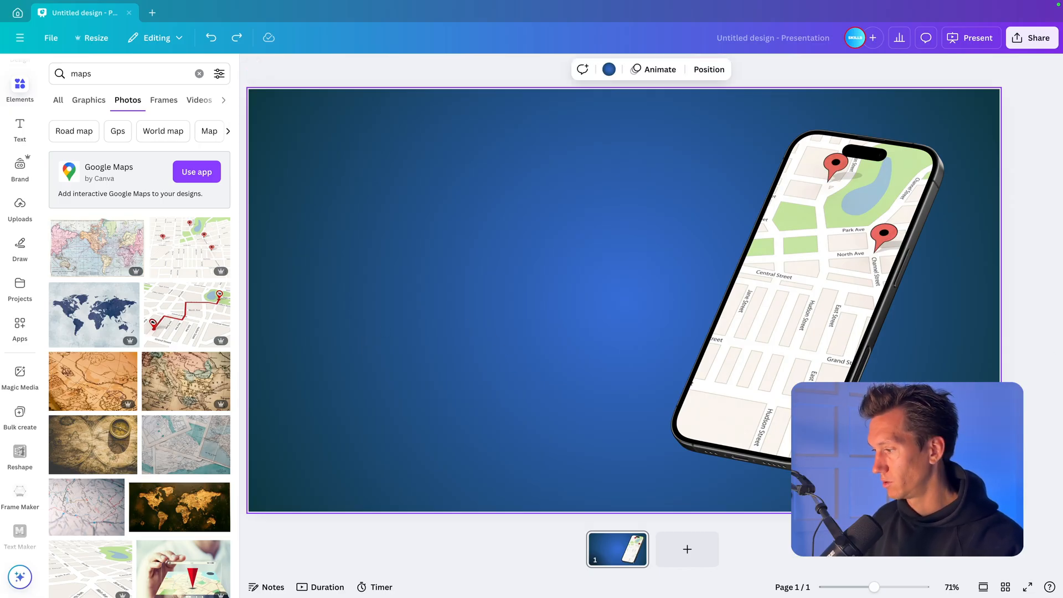
pyautogui.hotkey('ctrl', 'z')
pyautogui.click(607, 361)
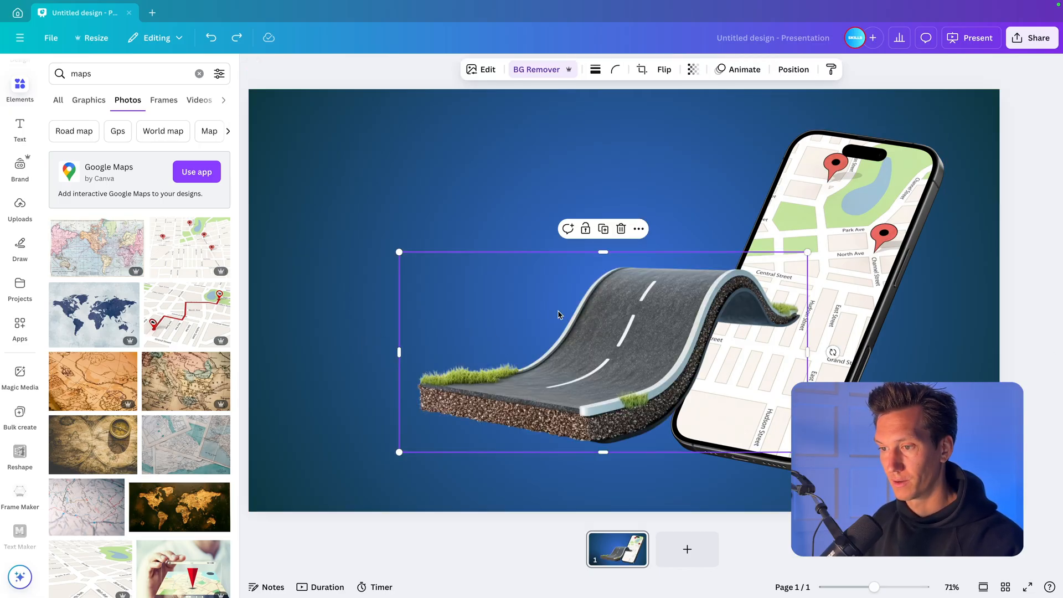
pyautogui.moveTo(588, 324); pyautogui.dragTo(577, 404)
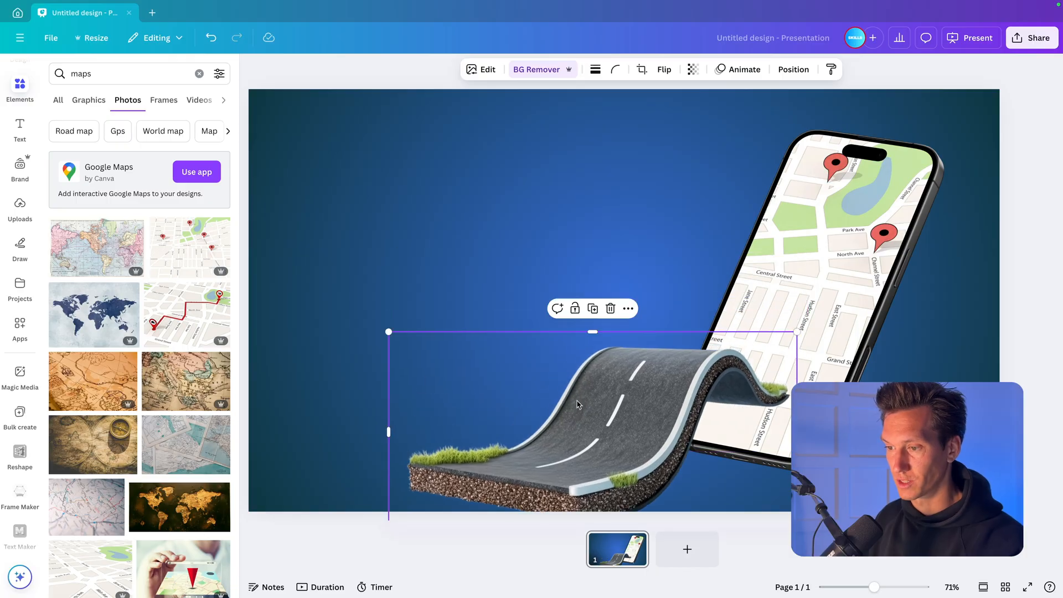
pyautogui.scroll(-4, 578, 404)
pyautogui.hscroll(1, 578, 405)
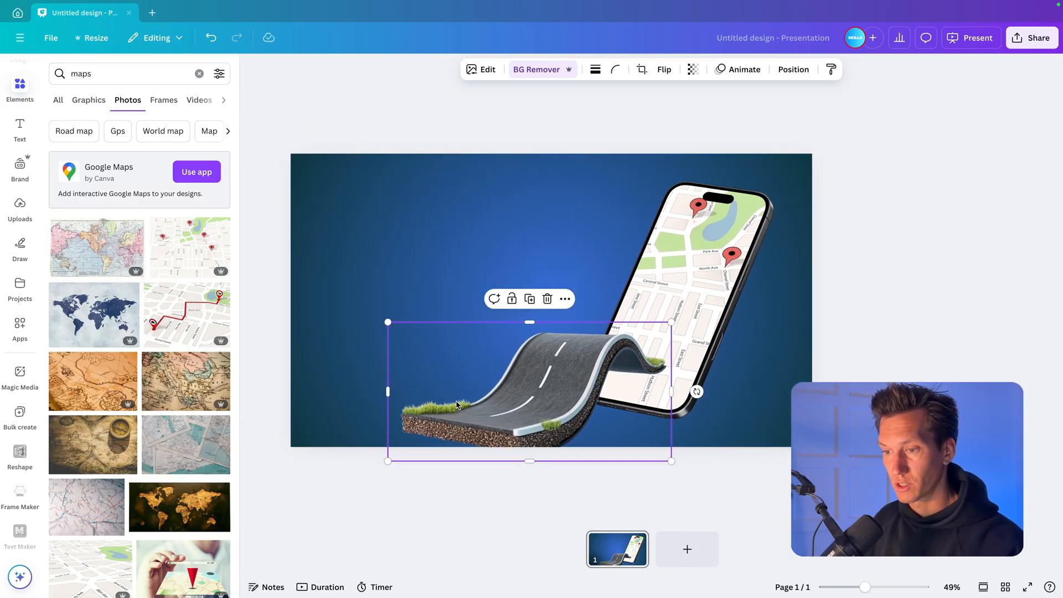
pyautogui.moveTo(456, 401); pyautogui.dragTo(492, 446)
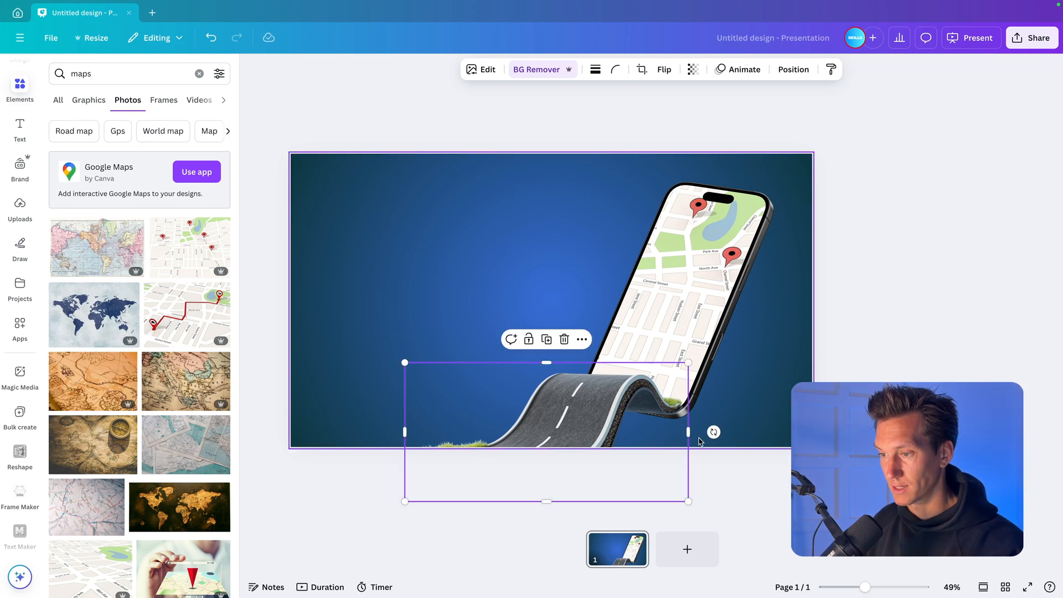
# Step: Rotate the road cutout slightly clockwise and raise it a little against the phone's base
pyautogui.moveTo(713, 432); pyautogui.dragTo(716, 442)
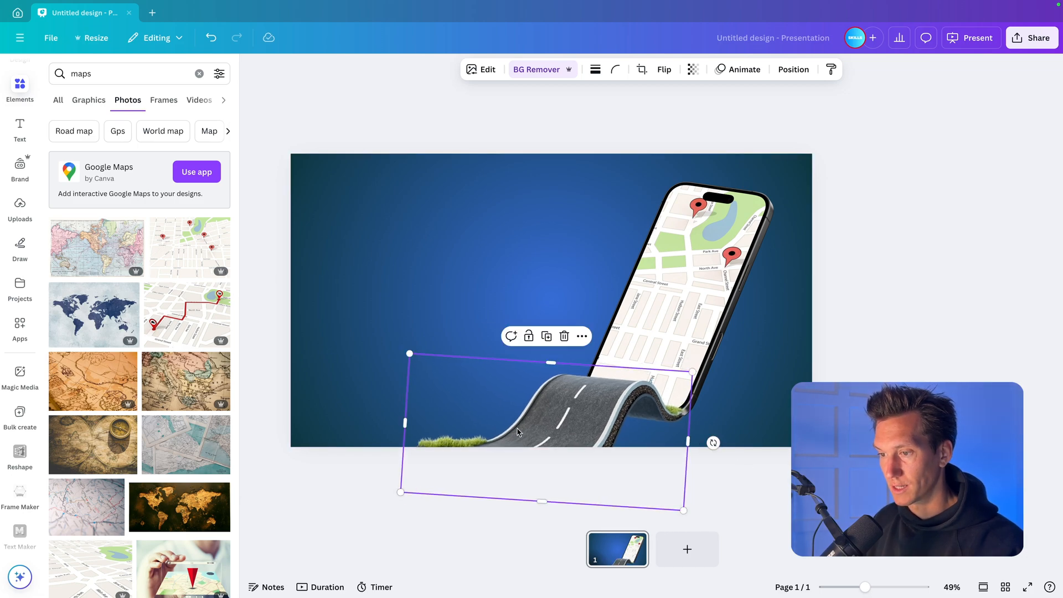
pyautogui.moveTo(518, 429); pyautogui.dragTo(518, 419)
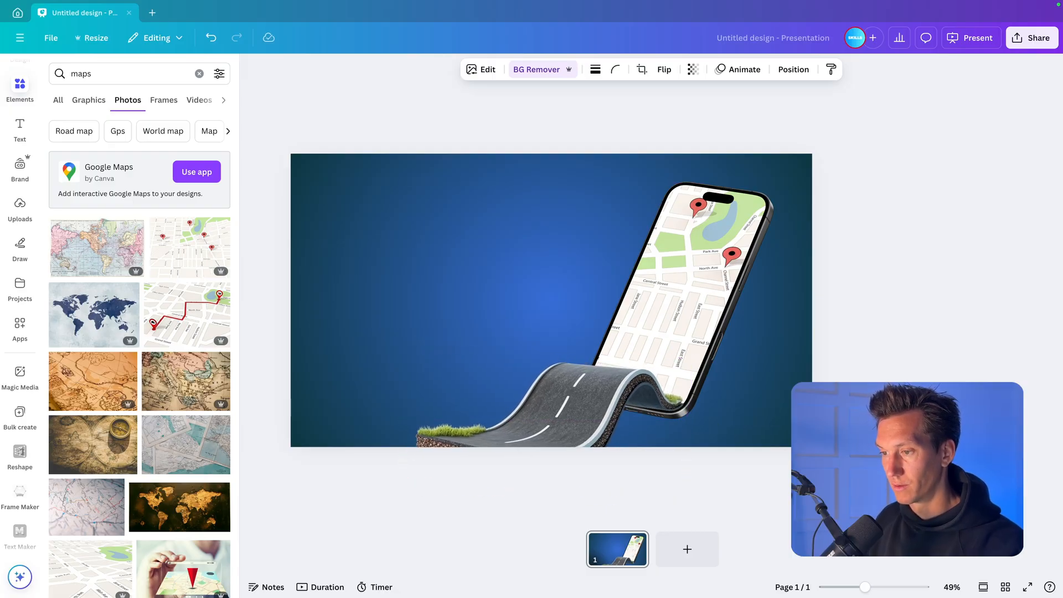
pyautogui.click(593, 418)
pyautogui.moveTo(713, 431); pyautogui.dragTo(713, 436)
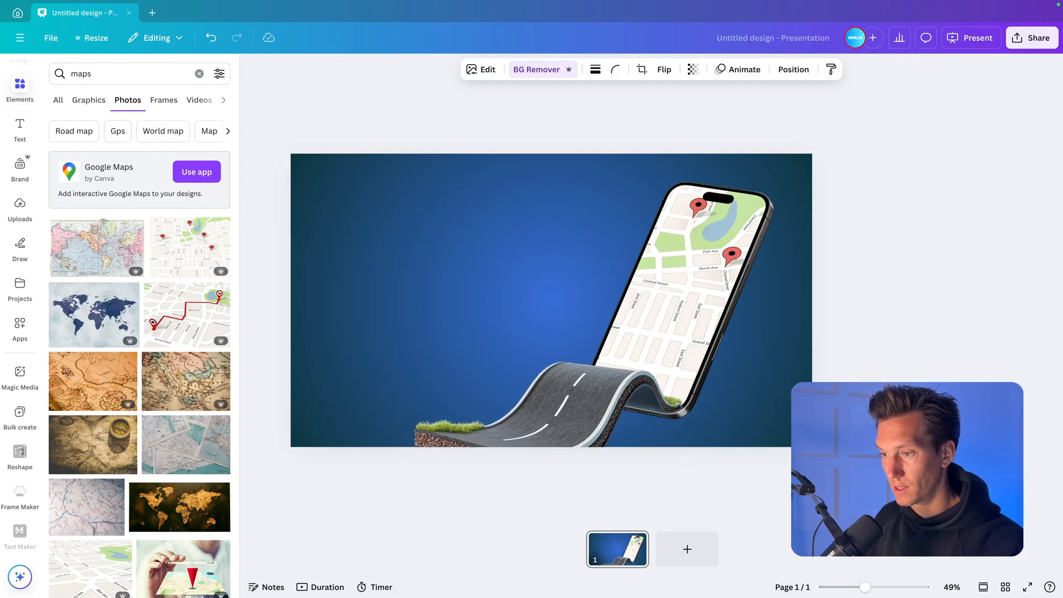
# Step: Nudge the road cutout in small increments to line its far end up with the phone's lower edge
pyautogui.press('Left')
pyautogui.press('Left')
pyautogui.press('Left')
pyautogui.press('Left')
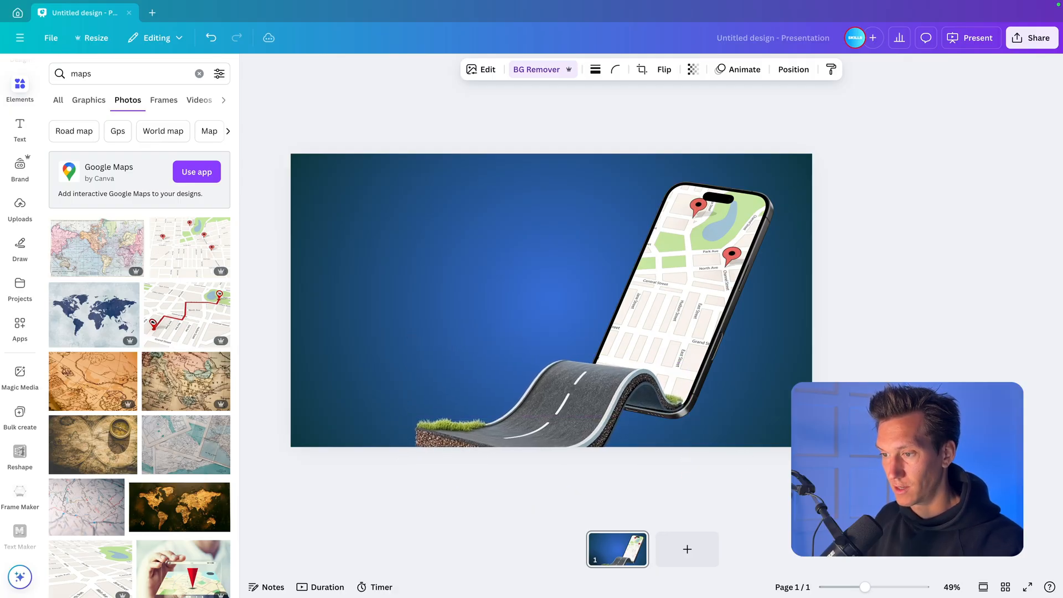
pyautogui.scroll(5, 710, 427)
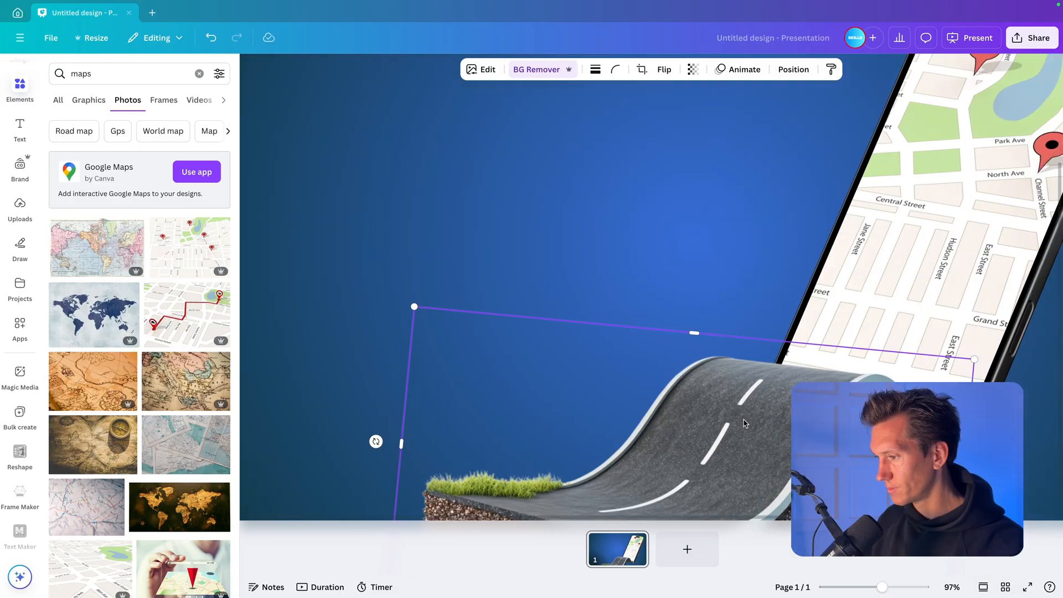
pyautogui.press('Up')
pyautogui.press('Up')
pyautogui.press('Up')
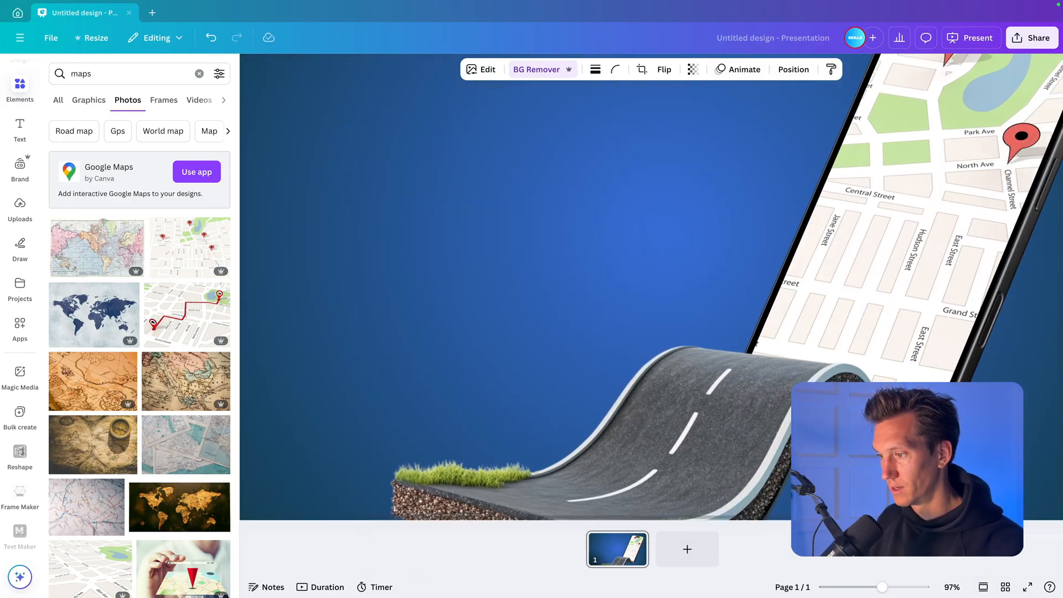
pyautogui.press('Right')
pyautogui.press('Right')
pyautogui.scroll(-5, 447, 339)
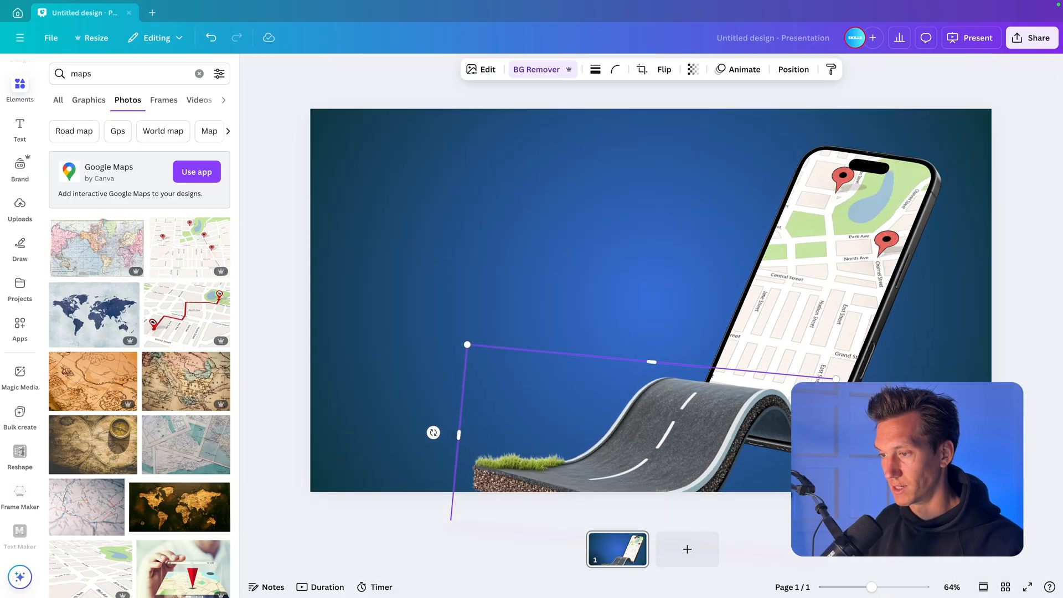
# Step: Select the road and phone together, scale them up slightly, and reposition them within the slide's right half
pyautogui.moveTo(447, 339); pyautogui.dragTo(445, 338)
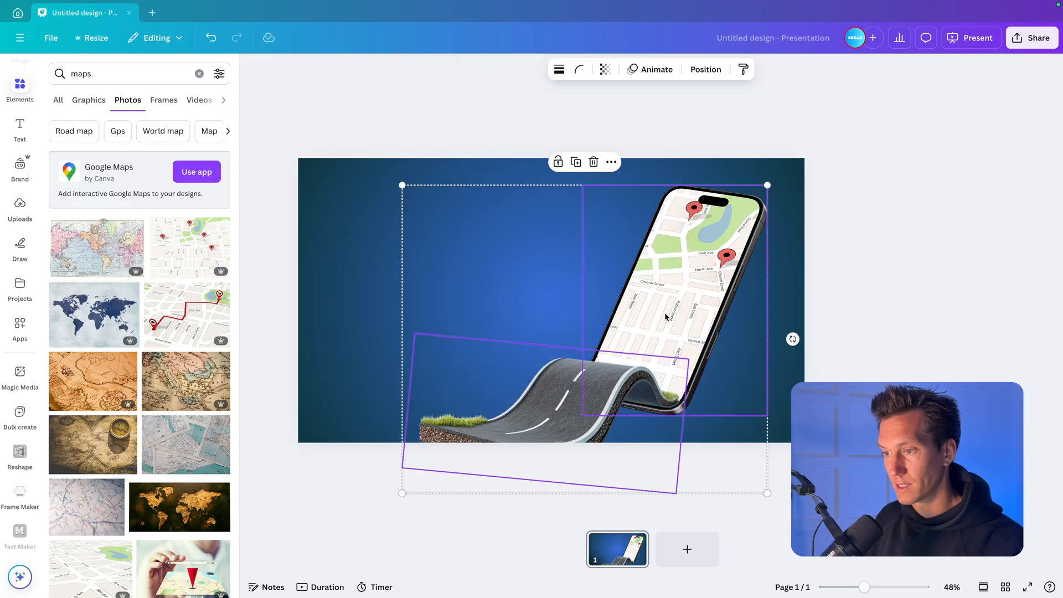
pyautogui.moveTo(665, 313); pyautogui.dragTo(673, 294)
pyautogui.moveTo(779, 164); pyautogui.dragTo(805, 142)
pyautogui.moveTo(746, 218)
pyautogui.mouseDown()
pyautogui.moveTo(740, 238)
pyautogui.moveTo(741, 229)
pyautogui.mouseUp()
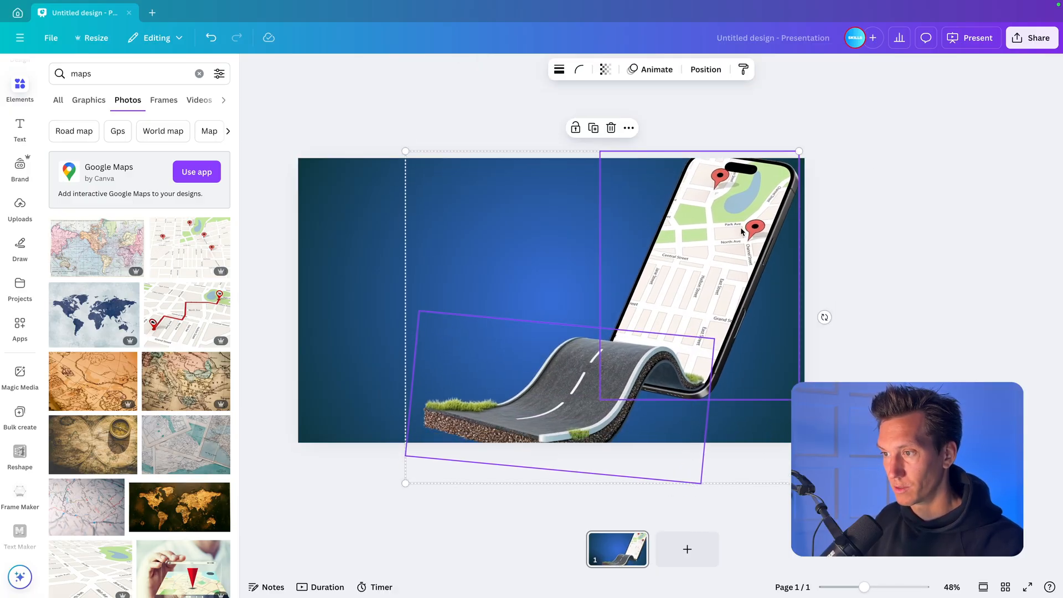
pyautogui.moveTo(798, 151); pyautogui.dragTo(755, 200)
pyautogui.moveTo(665, 292); pyautogui.dragTo(685, 294)
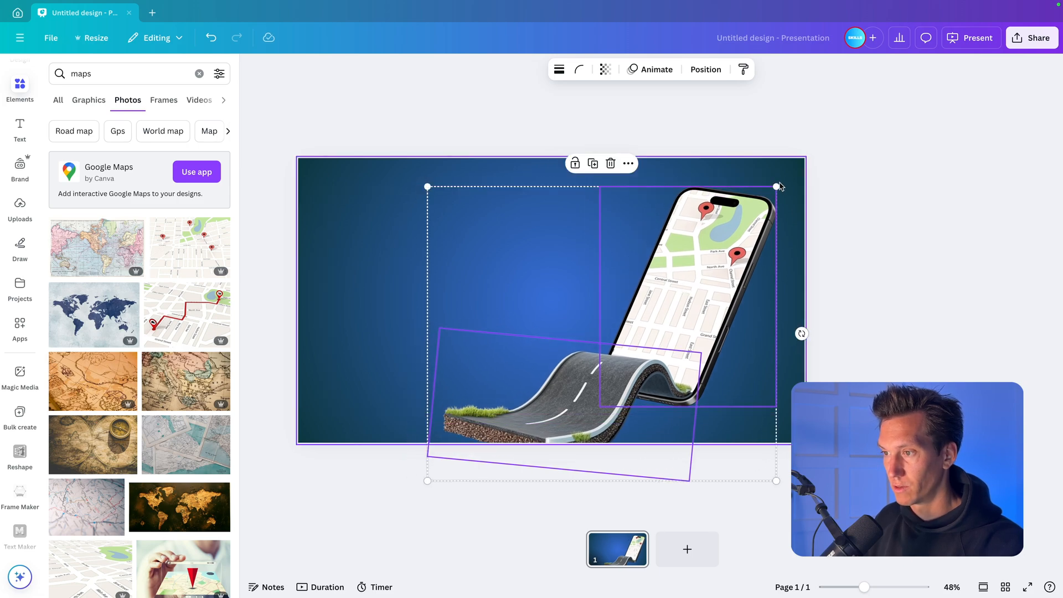
pyautogui.moveTo(779, 186); pyautogui.dragTo(796, 171)
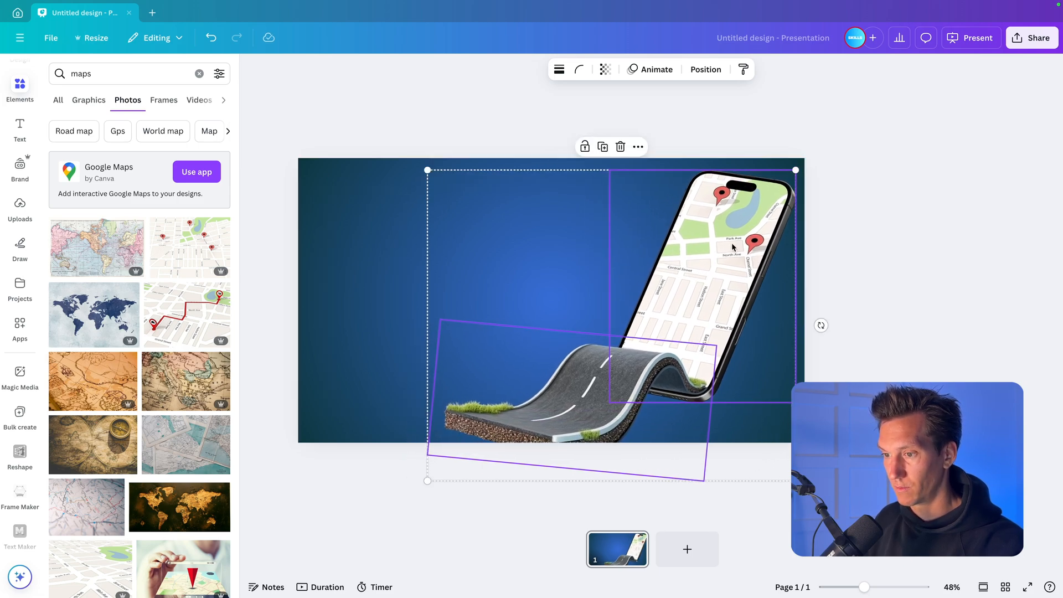
pyautogui.moveTo(732, 247); pyautogui.dragTo(721, 248)
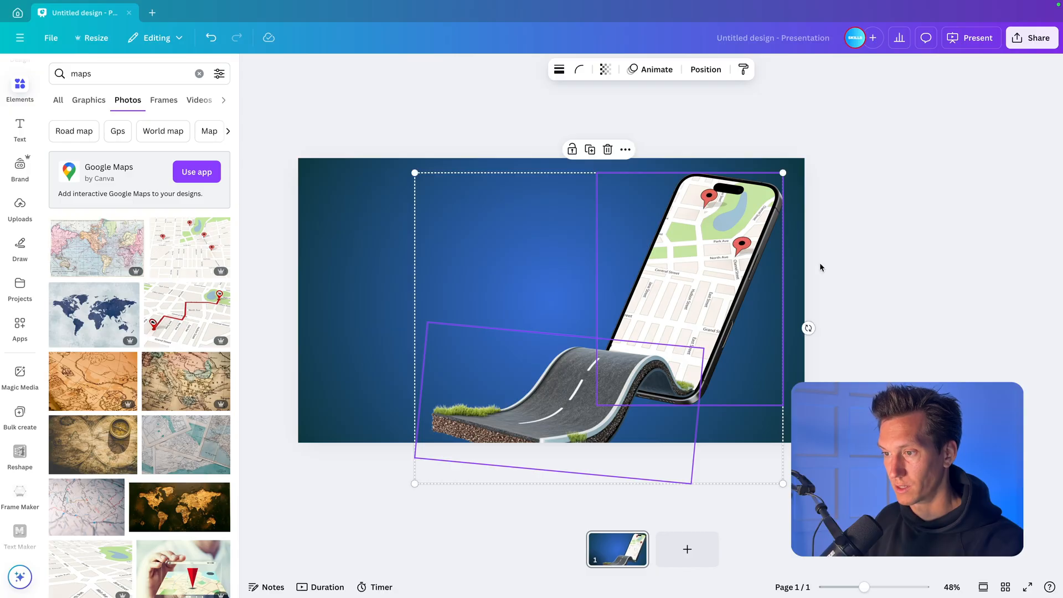
pyautogui.click(849, 274)
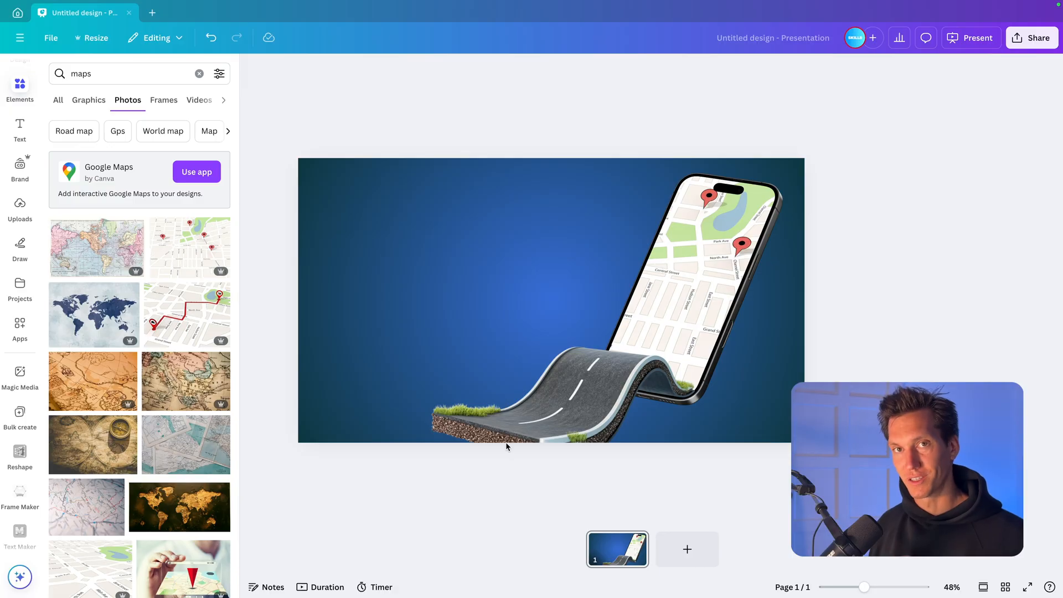
# Step: Search the elements library for "3D delivery" and limit the results to graphics
pyautogui.click(98, 75)
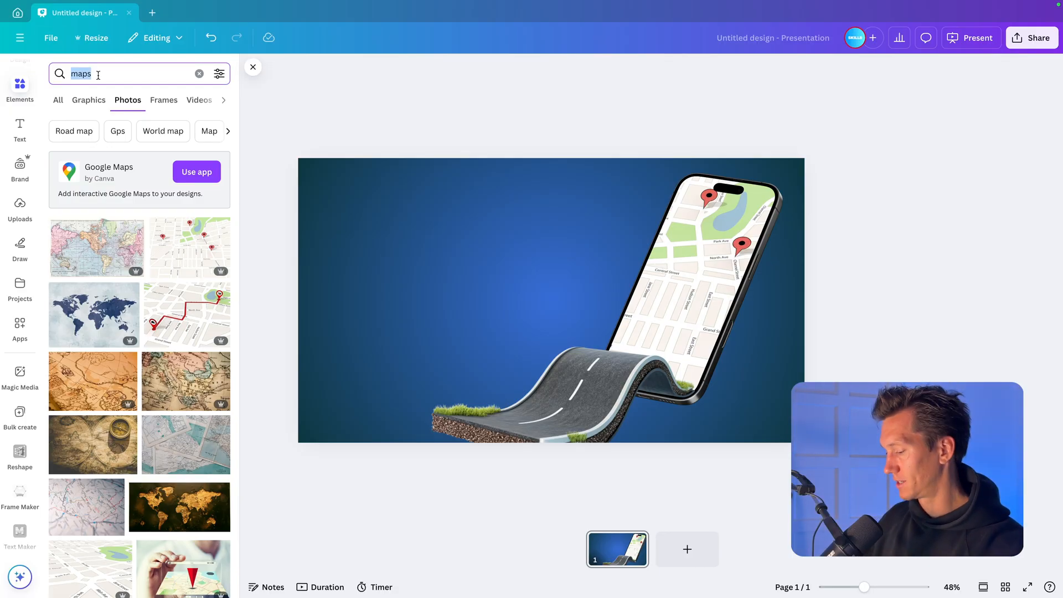
pyautogui.write('3D delierv')
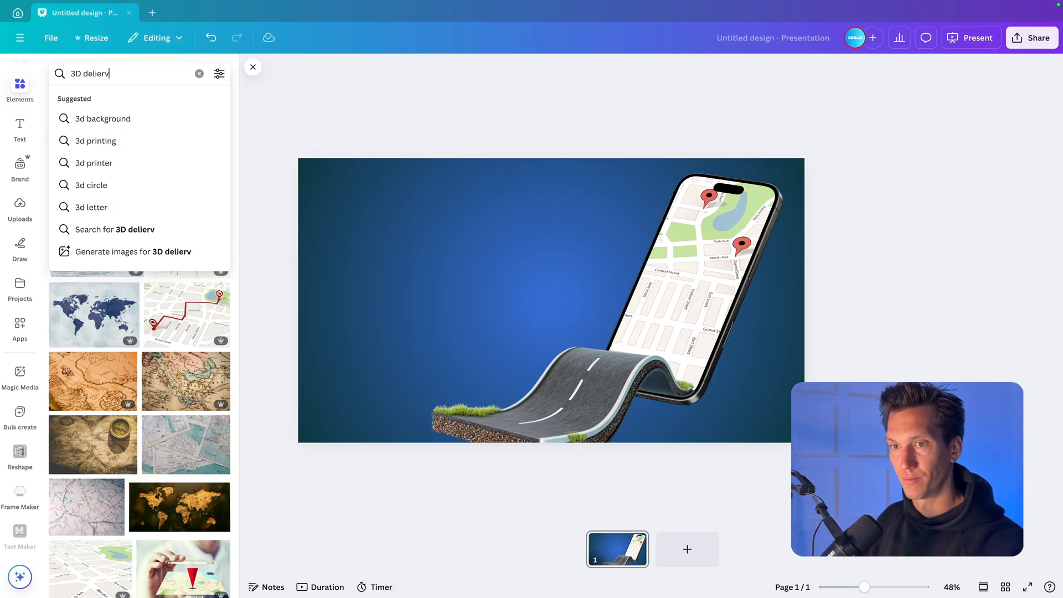
pyautogui.press('BackSpace')
pyautogui.press('BackSpace')
pyautogui.press('BackSpace')
pyautogui.write('very')
pyautogui.press('Return')
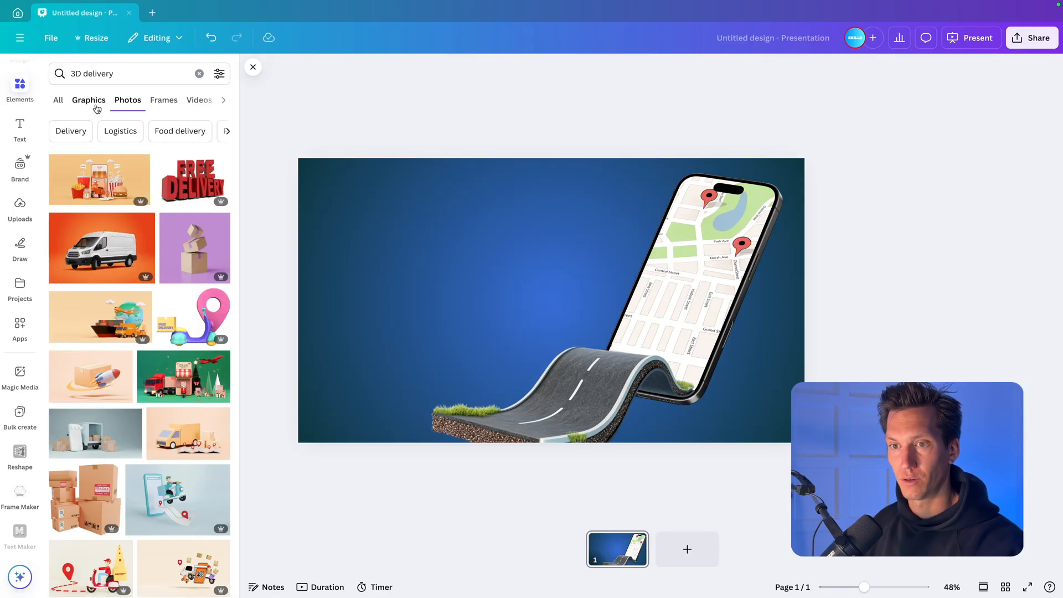
pyautogui.click(95, 108)
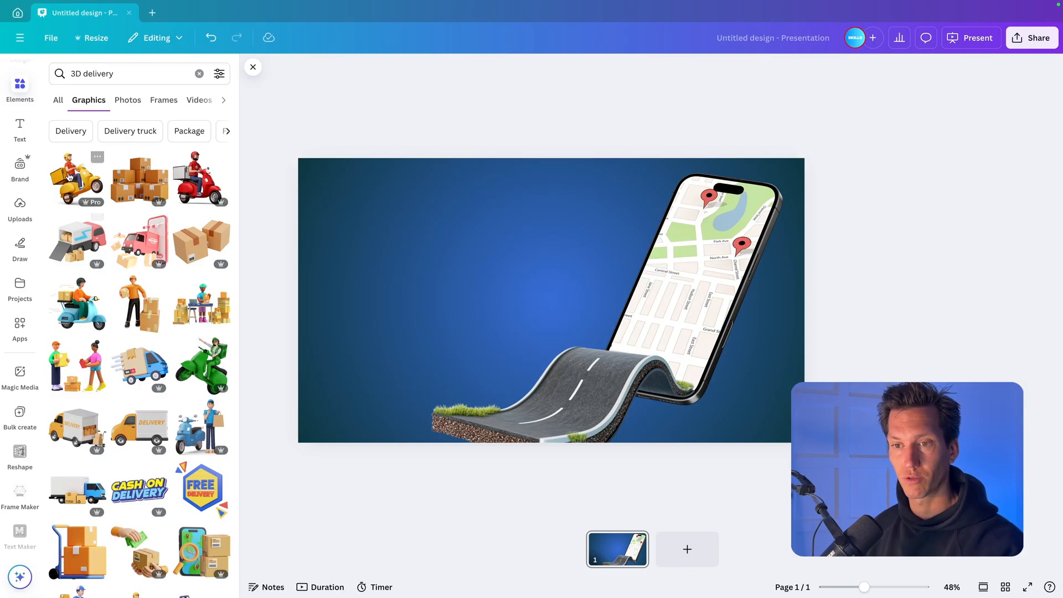
# Step: Add the yellow delivery scooter graphic to the slide, shrink it, and flip it horizontally
pyautogui.moveTo(77, 179); pyautogui.dragTo(521, 286)
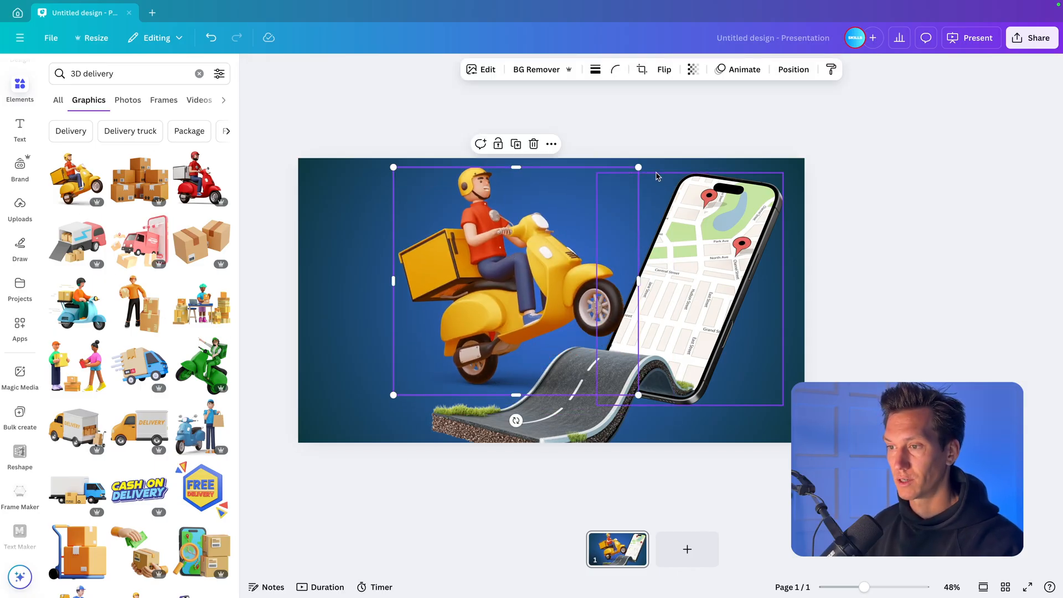
pyautogui.moveTo(638, 171); pyautogui.dragTo(555, 245)
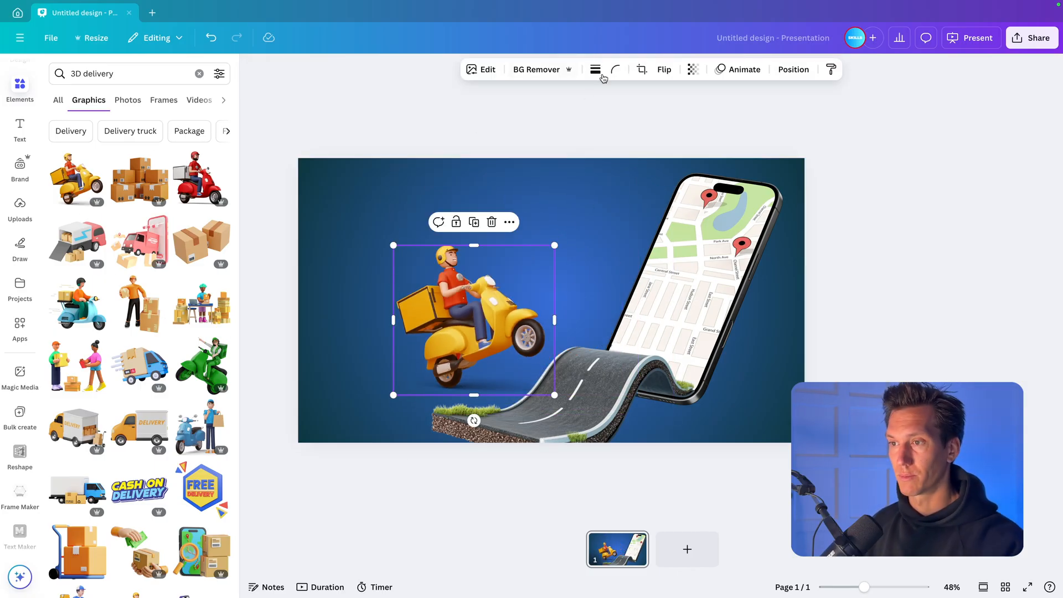
pyautogui.click(668, 69)
pyautogui.click(675, 98)
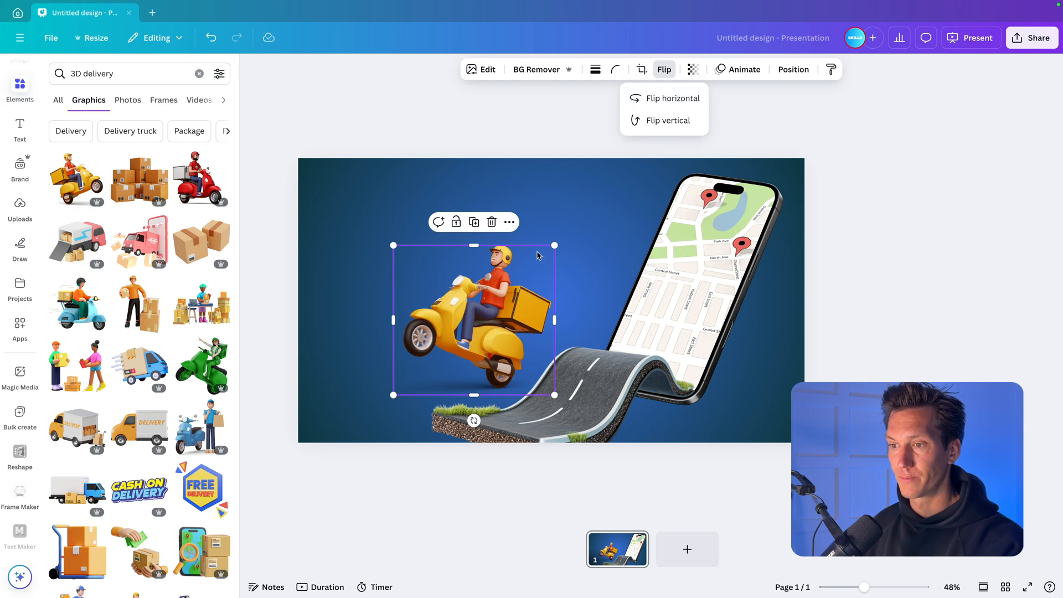
# Step: Resize the scooter, place its rear wheel on the road's crest in front of the phone, and remove its background
pyautogui.moveTo(551, 247); pyautogui.dragTo(593, 209)
pyautogui.moveTo(513, 318); pyautogui.dragTo(590, 286)
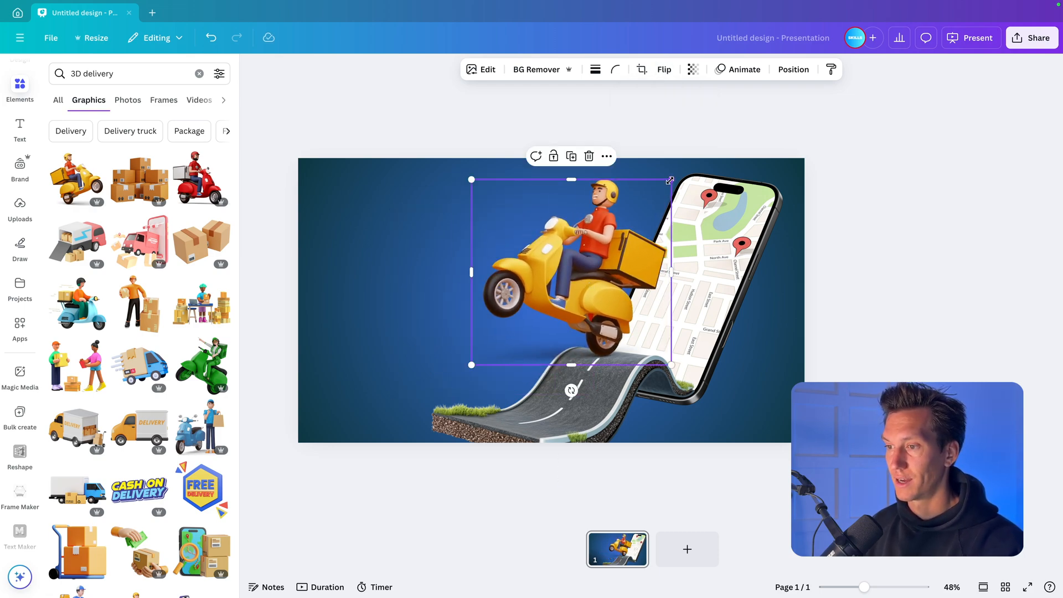
pyautogui.moveTo(669, 180); pyautogui.dragTo(641, 205)
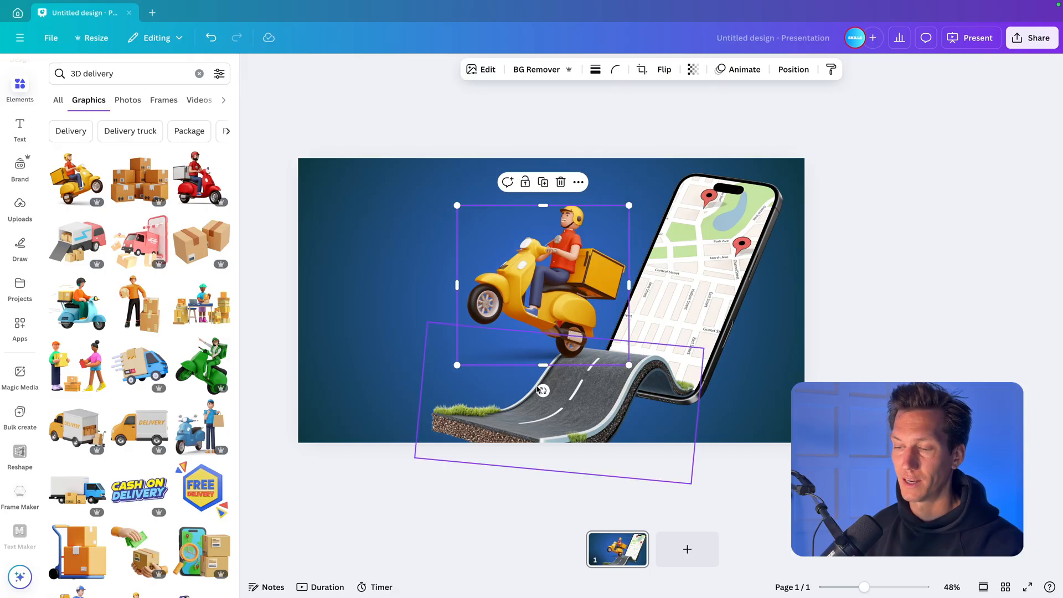
pyautogui.moveTo(531, 360); pyautogui.dragTo(439, 361)
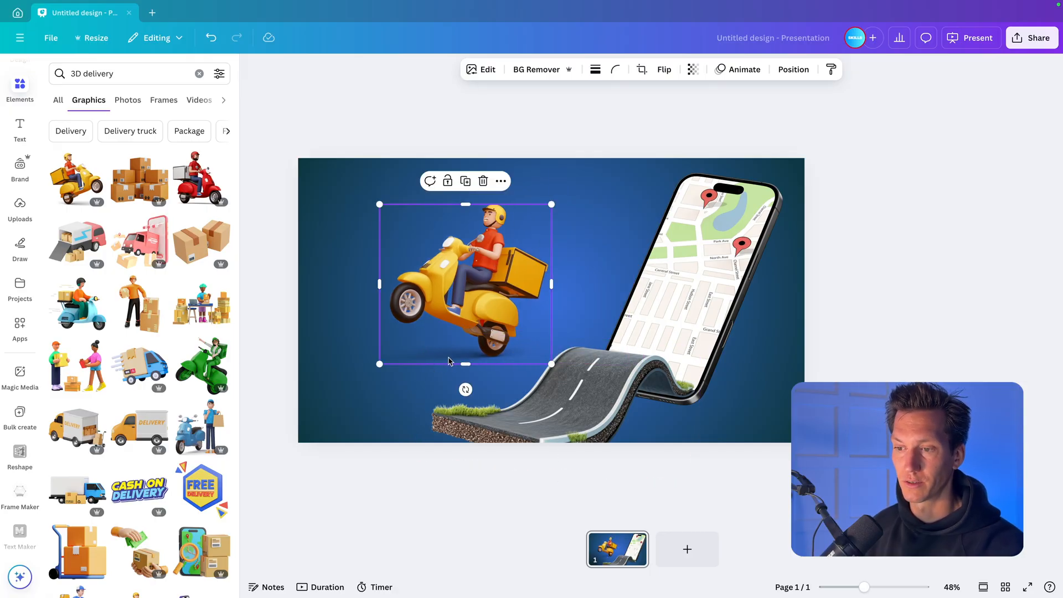
pyautogui.moveTo(482, 271); pyautogui.dragTo(587, 273)
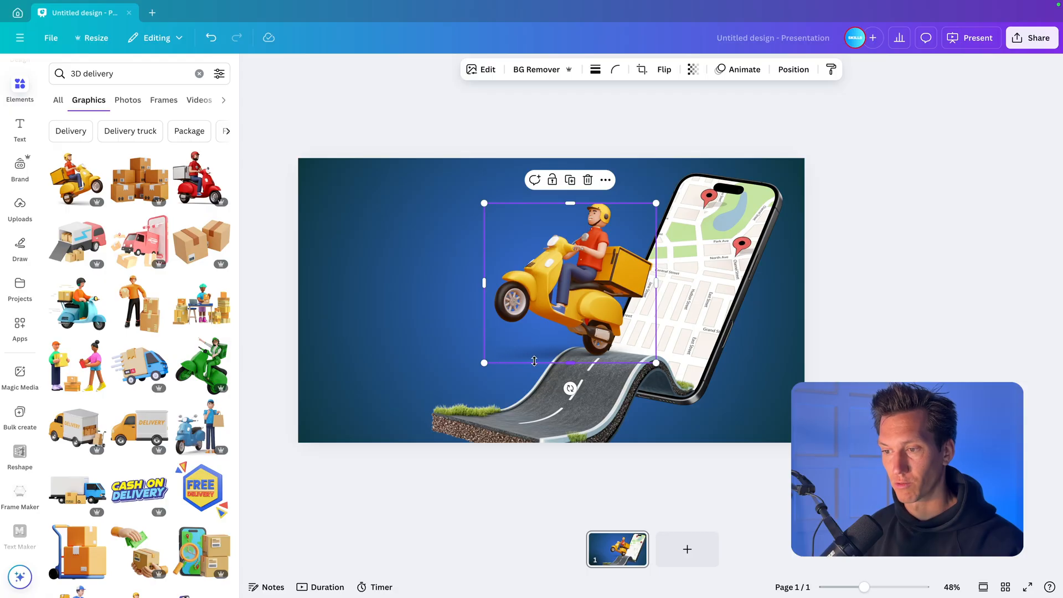
pyautogui.click(534, 69)
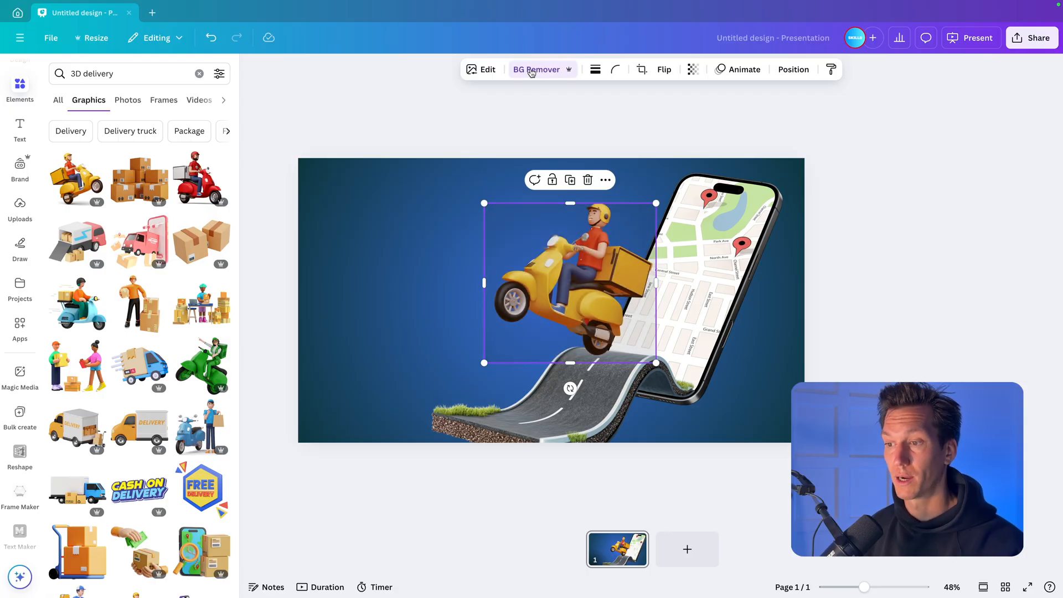
pyautogui.click(345, 290)
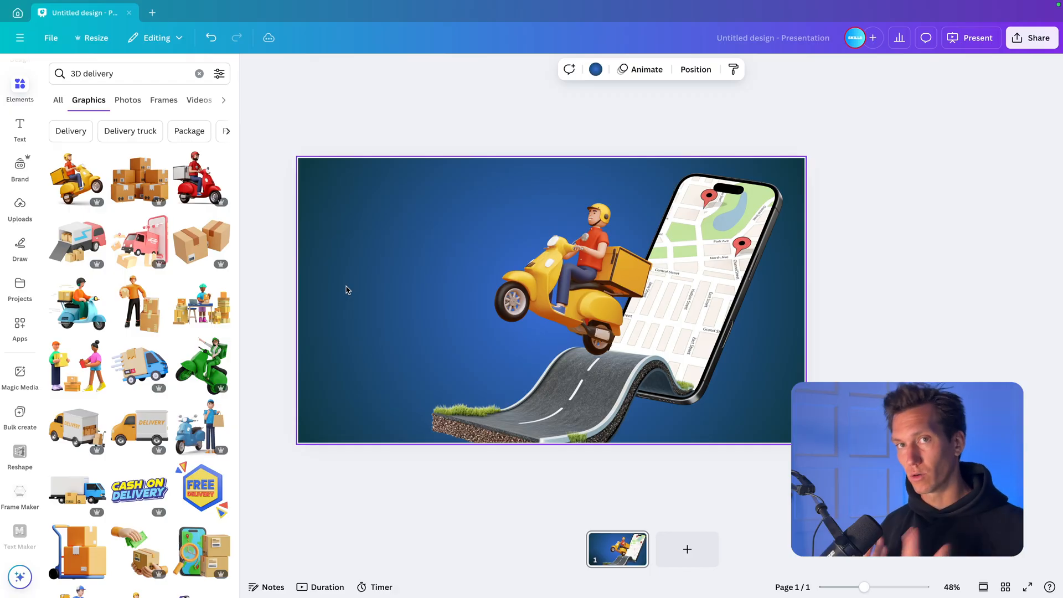
# Step: Search the graphics library for "shadow"
pyautogui.doubleClick(98, 73)
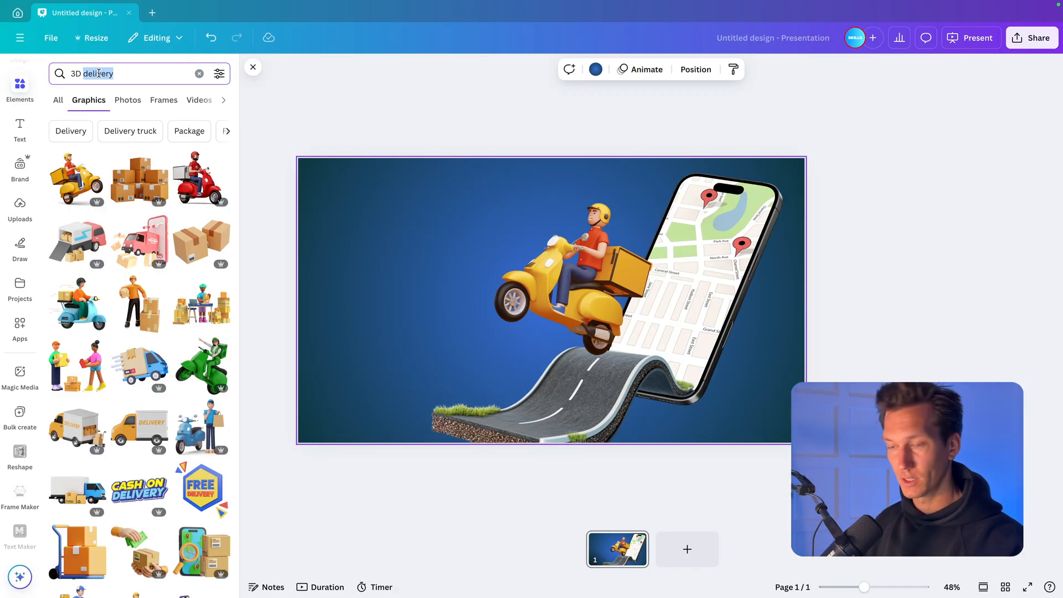
pyautogui.hotkey('ctrl', 'a')
pyautogui.write('shadow')
pyautogui.press('Return')
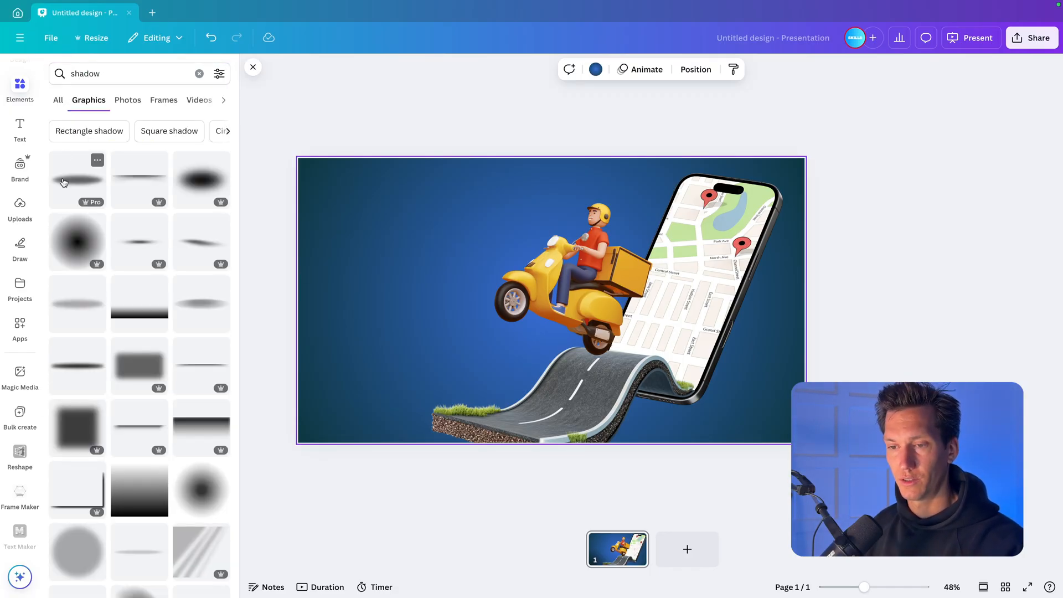
# Step: Add the short, thin soft shadow graphic, shrink it, and place it on the road beneath the scooter's rear wheel
pyautogui.click(142, 252)
pyautogui.moveTo(777, 267); pyautogui.dragTo(467, 314)
pyautogui.moveTo(407, 359); pyautogui.dragTo(605, 394)
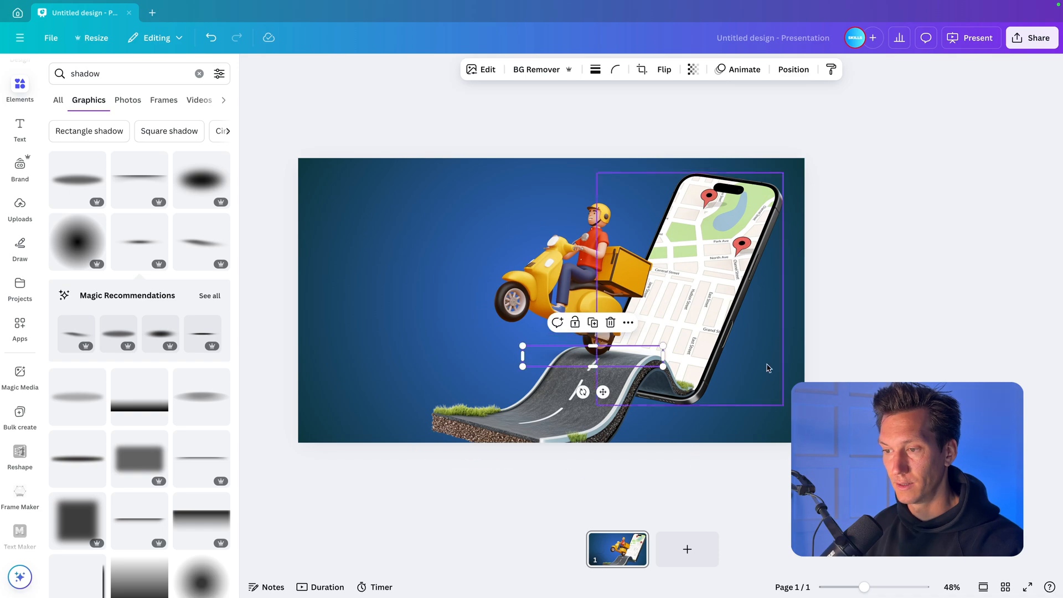
pyautogui.click(818, 373)
pyautogui.scroll(3, 598, 384)
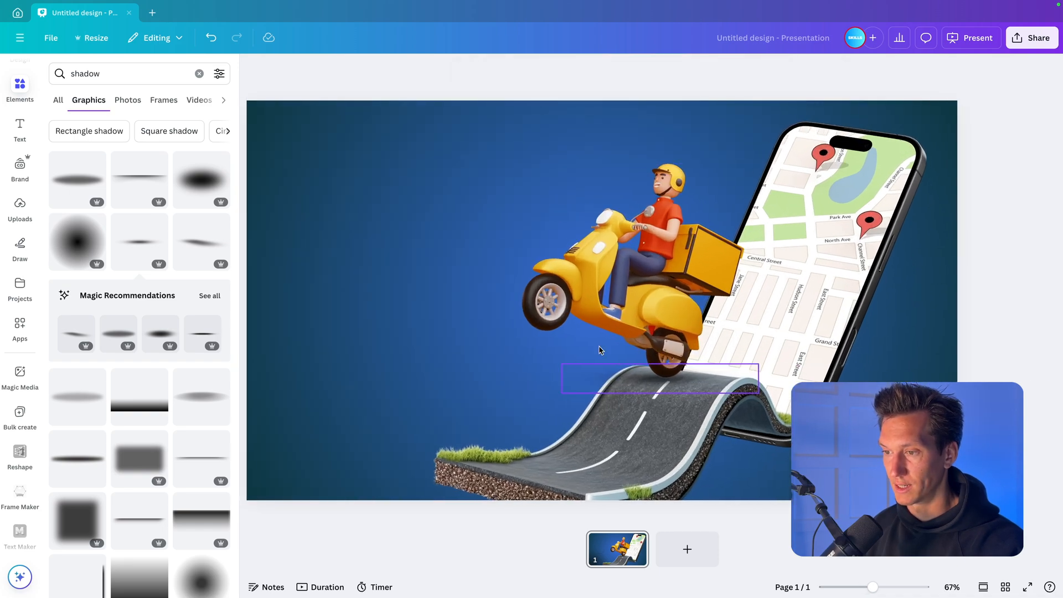
# Step: Move the shadow beneath the scooter's rear wheel behind the scooter in the slide's layer order
pyautogui.click(613, 384)
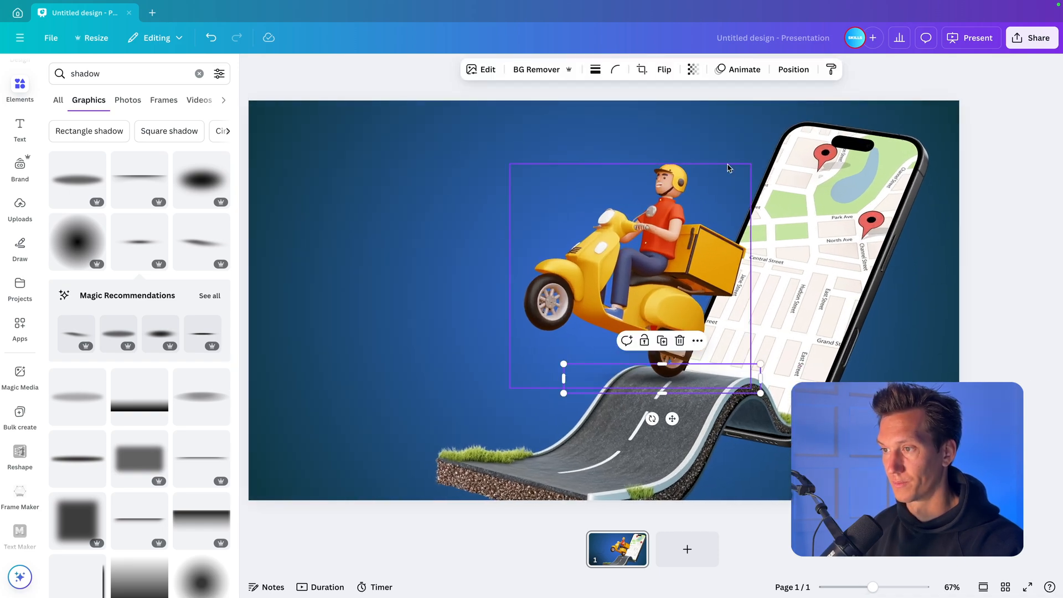
pyautogui.click(793, 69)
pyautogui.click(200, 108)
pyautogui.moveTo(161, 170); pyautogui.dragTo(162, 228)
pyautogui.scroll(-4, 450, 244)
pyautogui.click(803, 276)
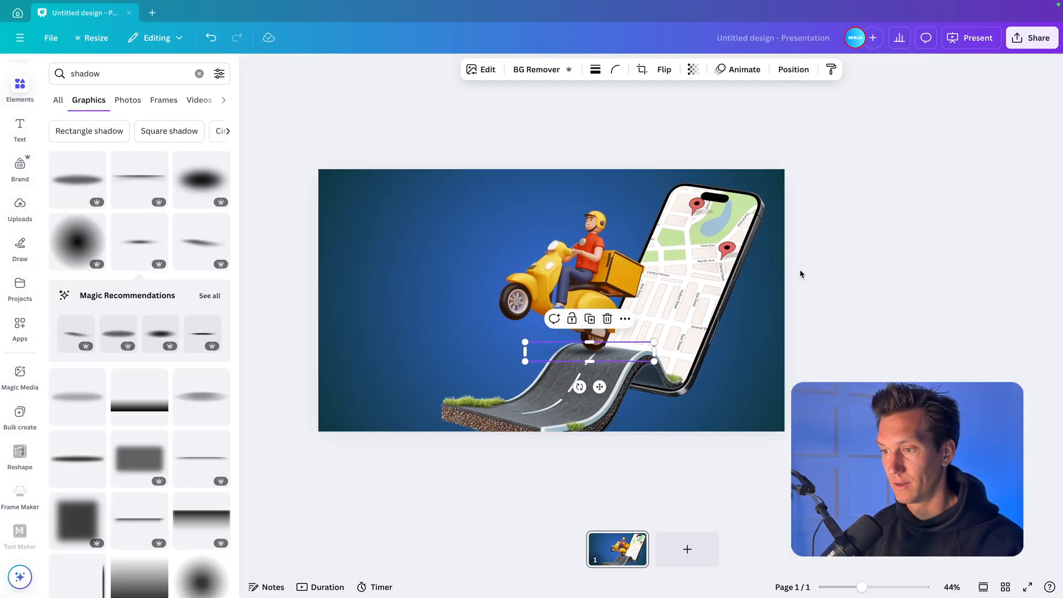
pyautogui.click(803, 275)
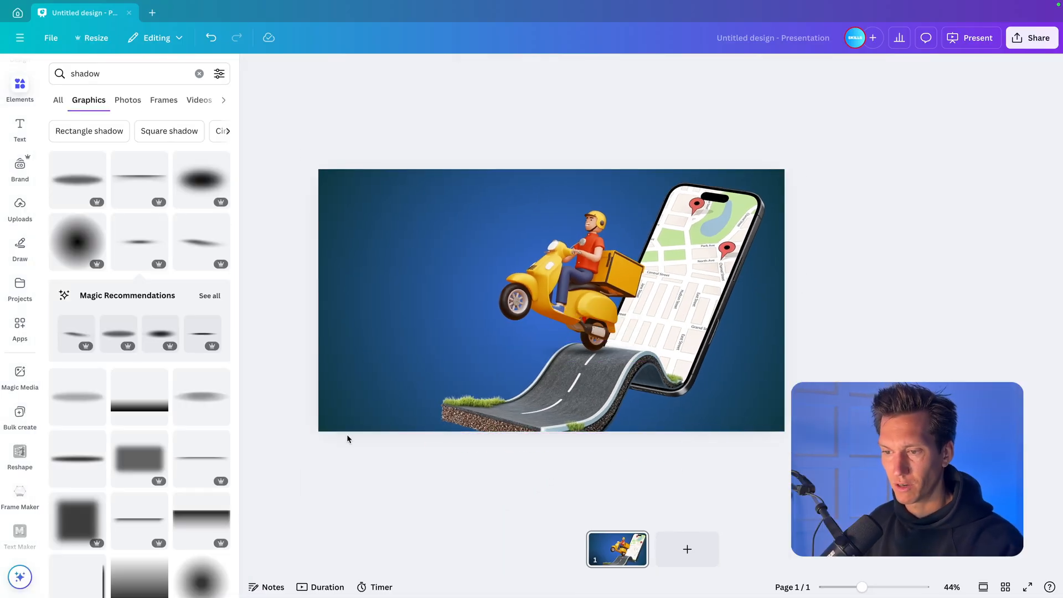
# Step: Search the photo library for "grass"
pyautogui.click(97, 73)
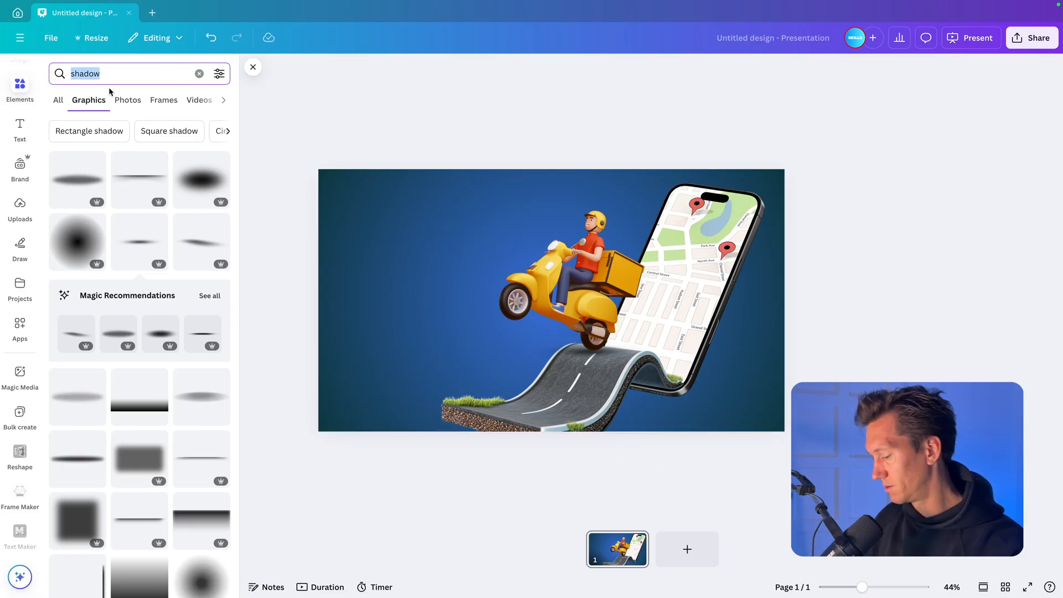
pyautogui.write('grass')
pyautogui.press('Return')
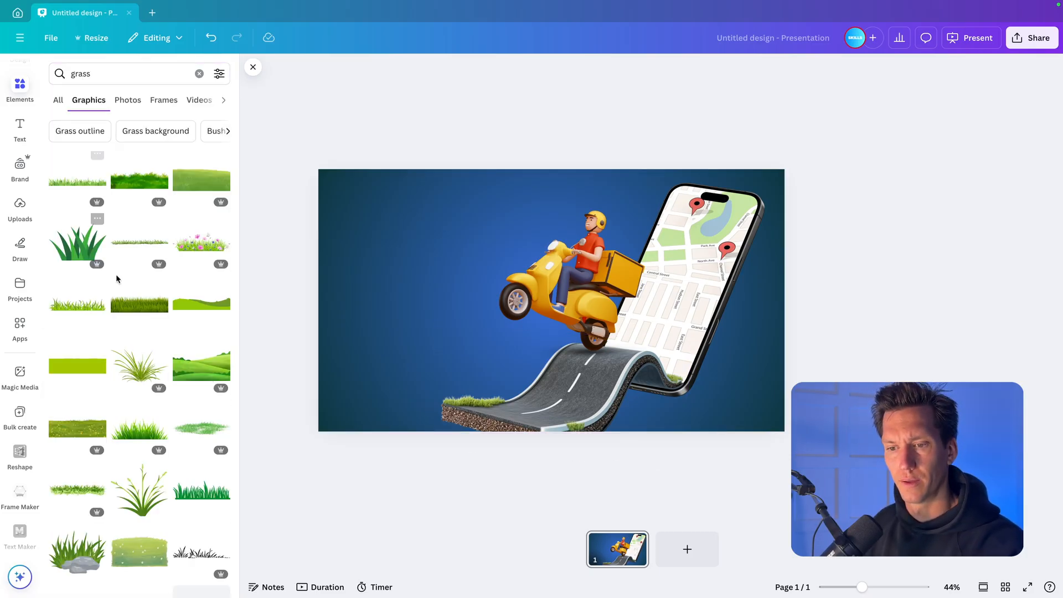
pyautogui.click(119, 96)
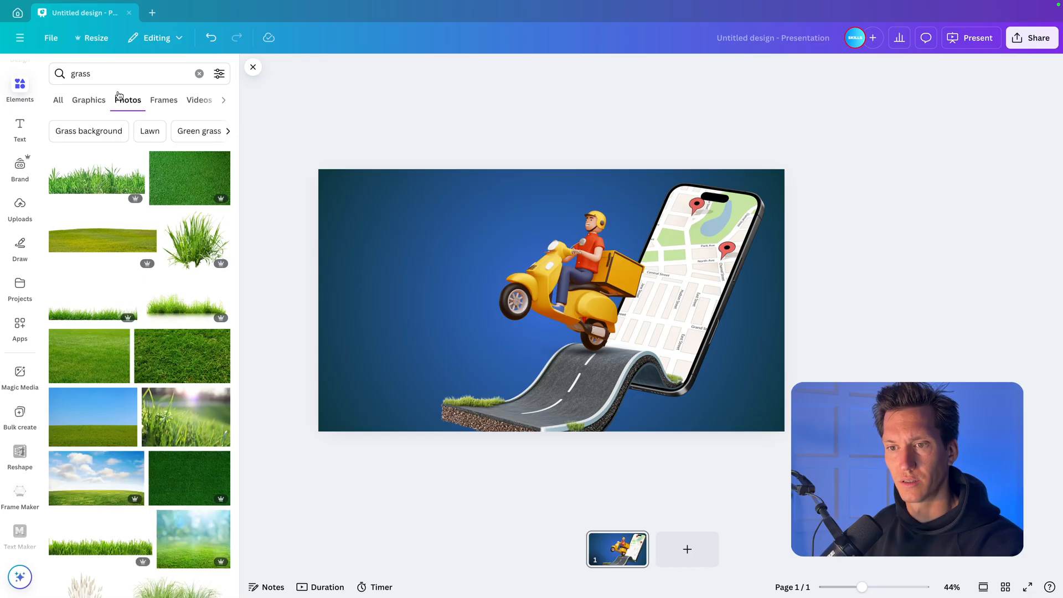
pyautogui.click(77, 185)
pyautogui.moveTo(419, 244); pyautogui.dragTo(398, 327)
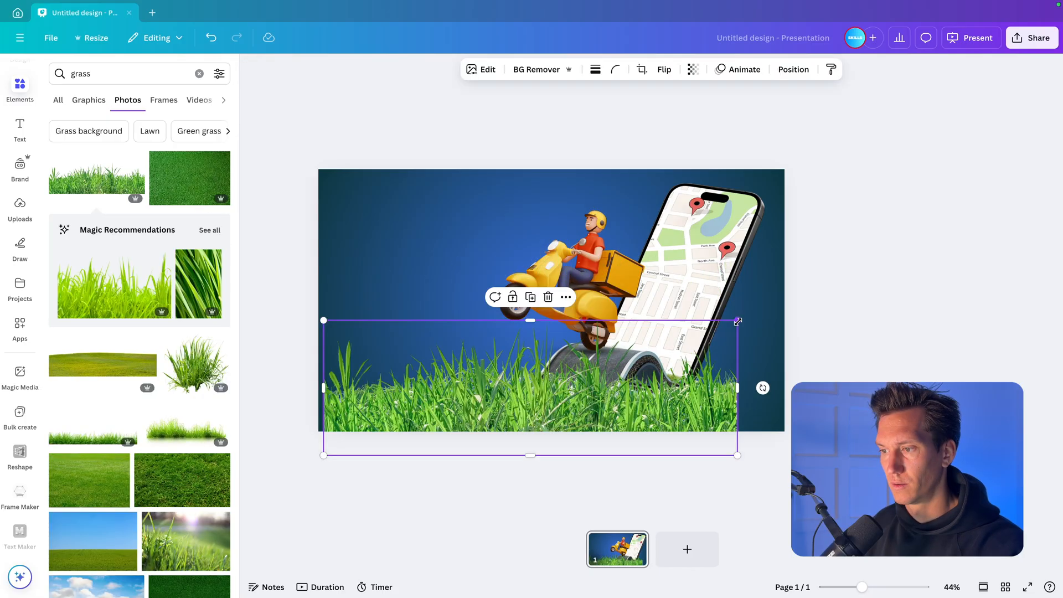
pyautogui.moveTo(736, 316); pyautogui.dragTo(583, 398)
pyautogui.click(559, 480)
pyautogui.click(535, 415)
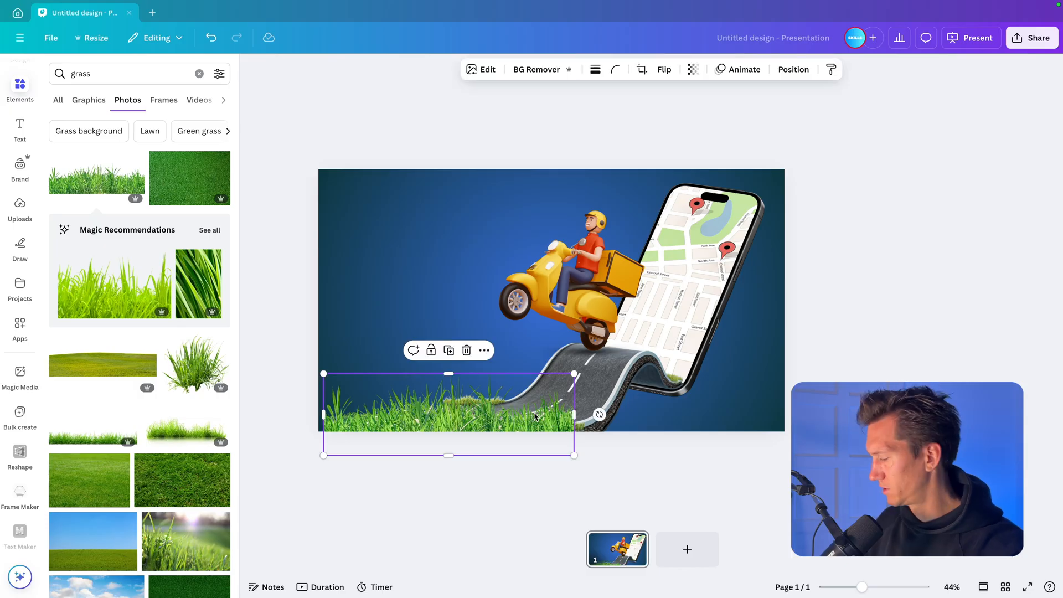
pyautogui.press('Delete')
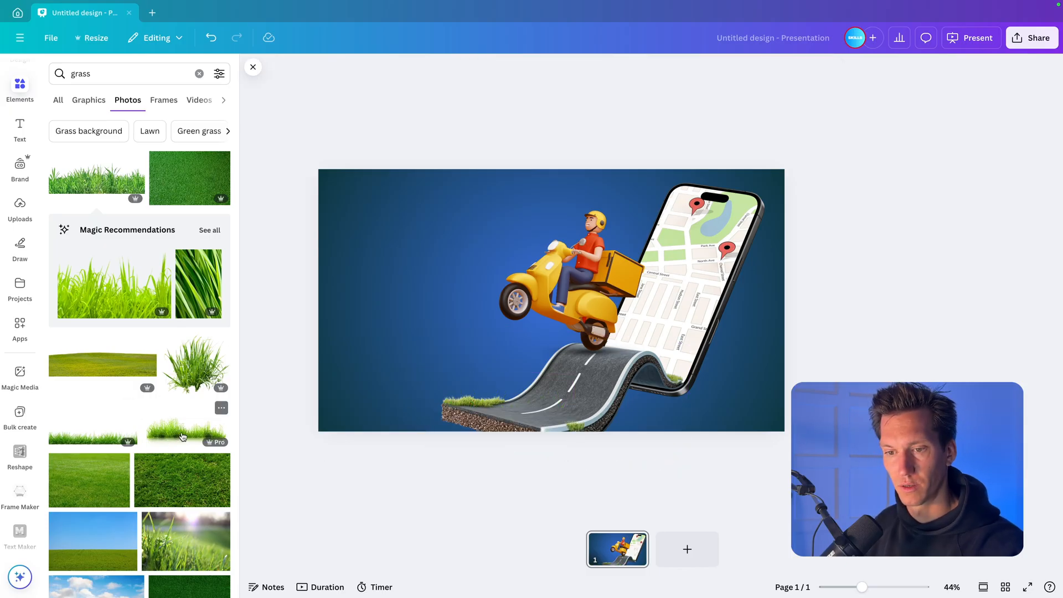
# Step: Add the soft-edged grass tuft photo, remove its background, shrink it, and place it in the slide's lower-left corner over the road's start
pyautogui.click(183, 437)
pyautogui.click(523, 69)
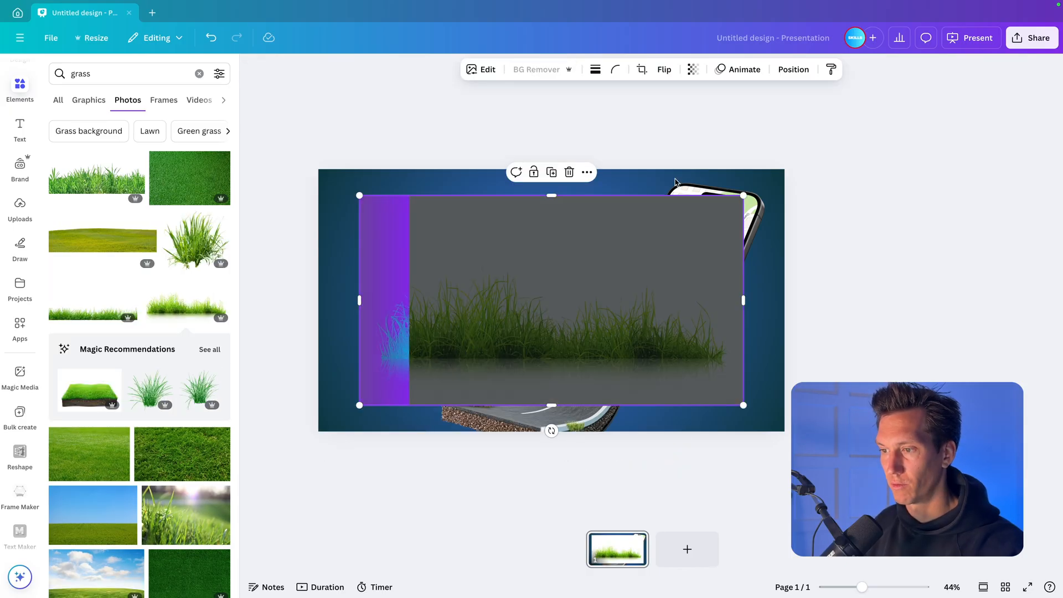
pyautogui.moveTo(742, 192); pyautogui.dragTo(569, 318)
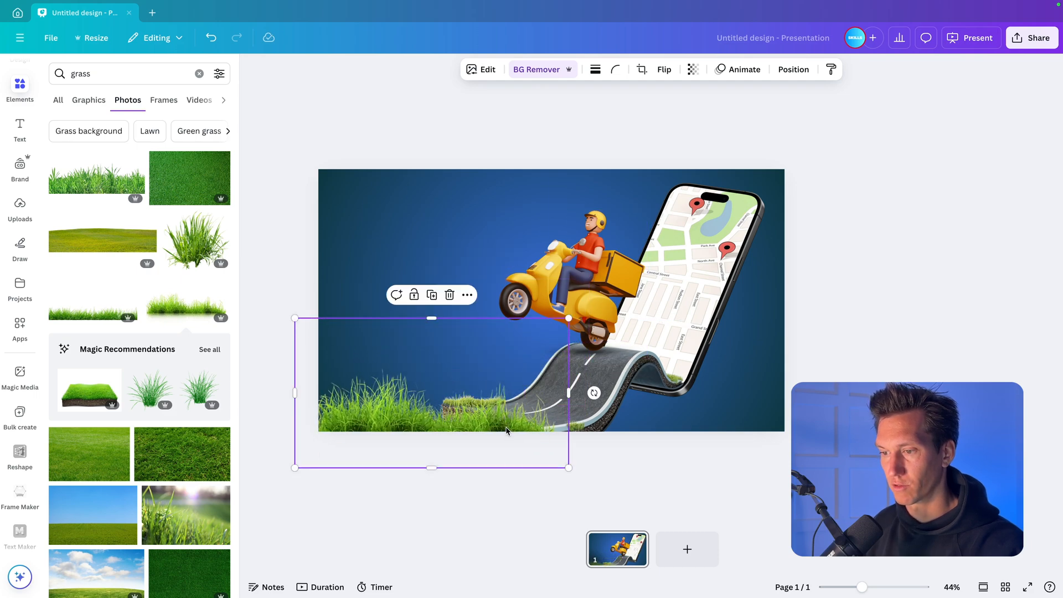
pyautogui.moveTo(506, 430); pyautogui.dragTo(500, 432)
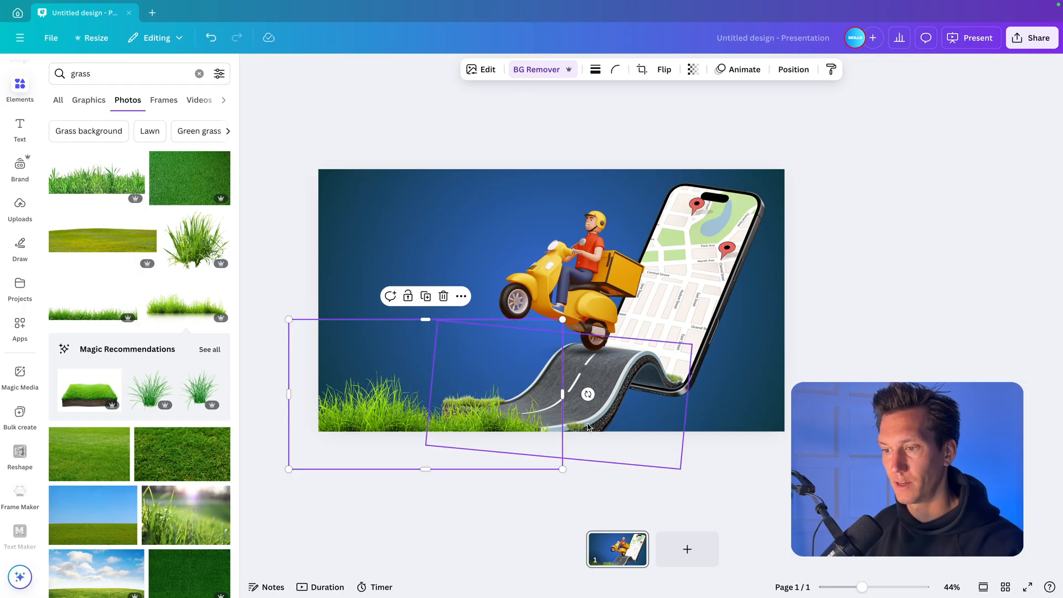
pyautogui.scroll(3, 632, 437)
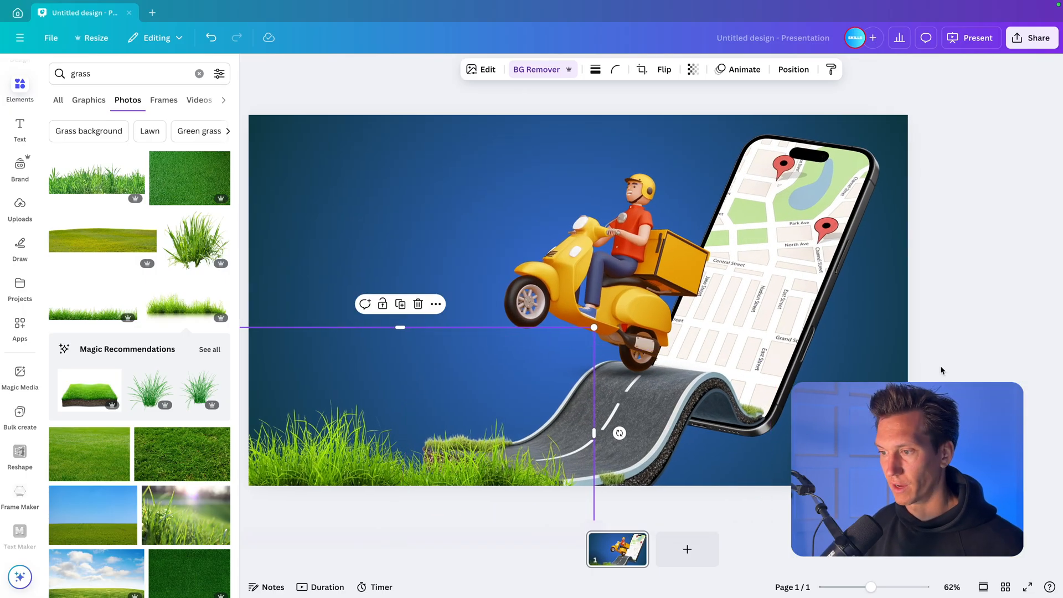
pyautogui.click(942, 370)
pyautogui.click(584, 485)
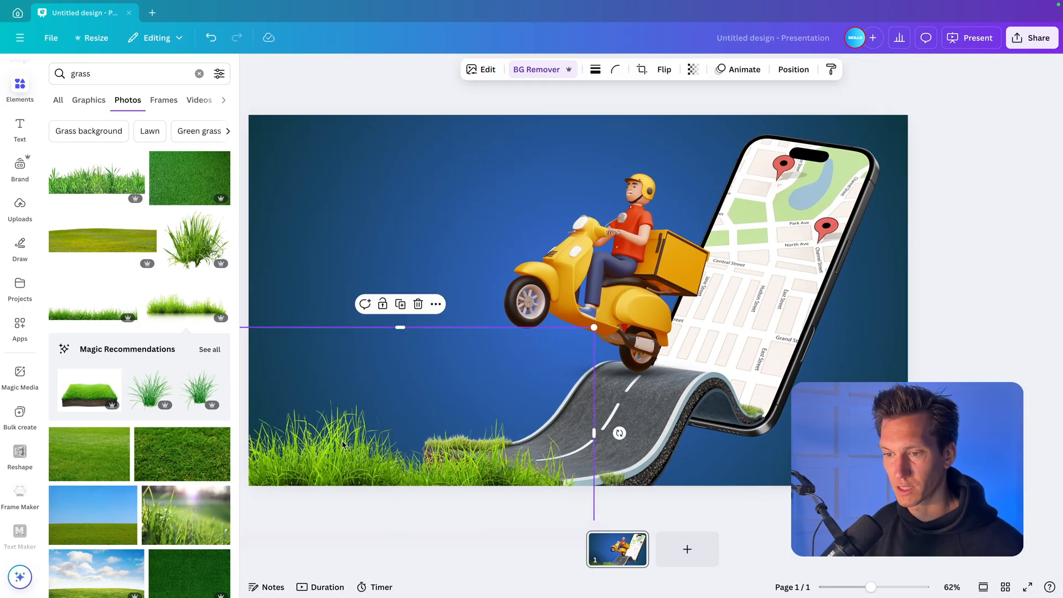
pyautogui.scroll(-3, 357, 470)
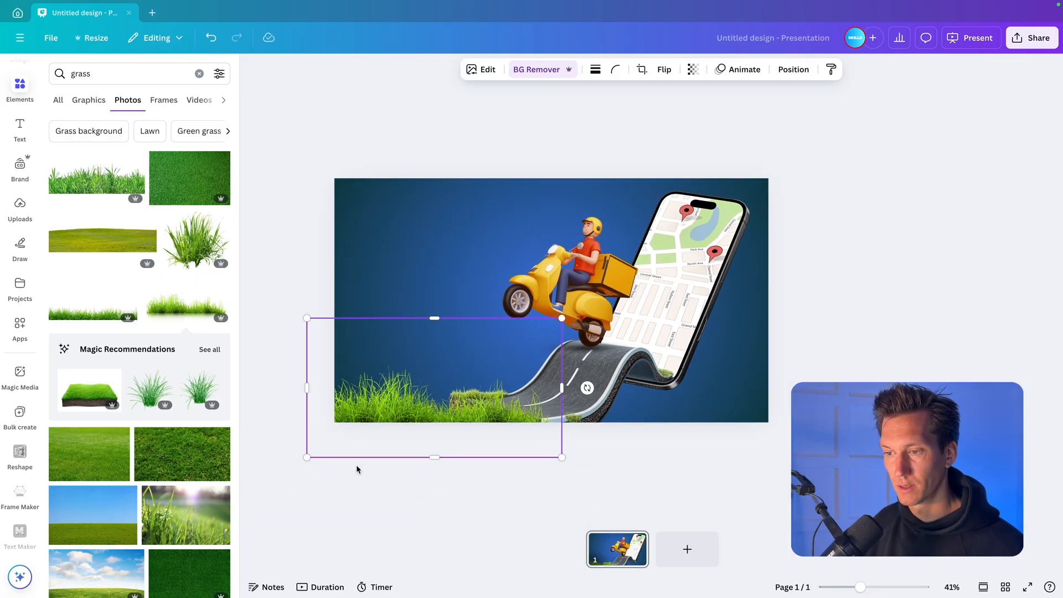
pyautogui.click(485, 57)
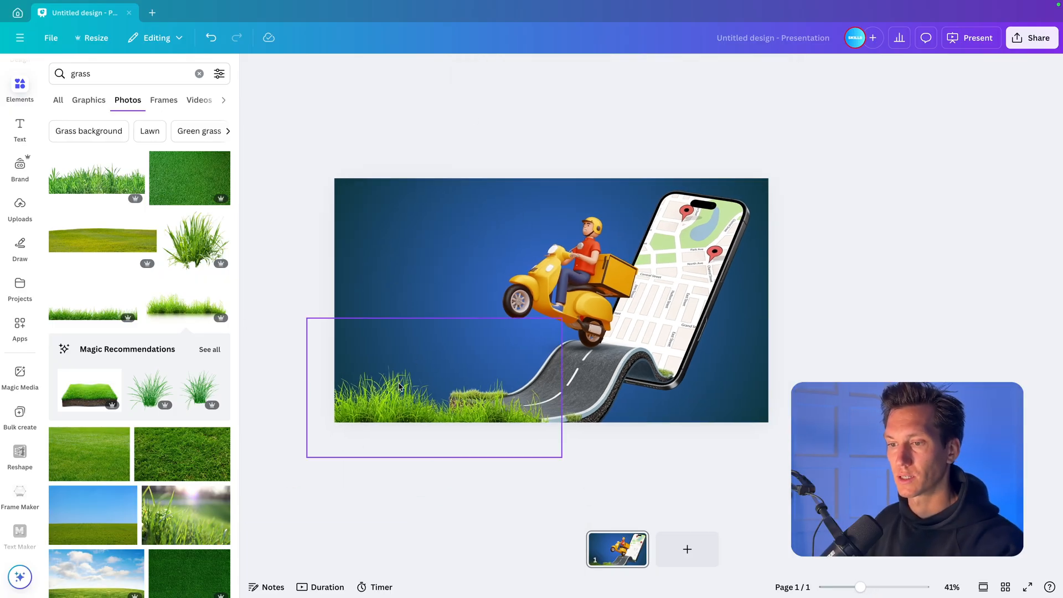
# Step: Adjust the grass photo's white balance to a temperature of 15 and a tint of 11
pyautogui.click(401, 387)
pyautogui.click(481, 69)
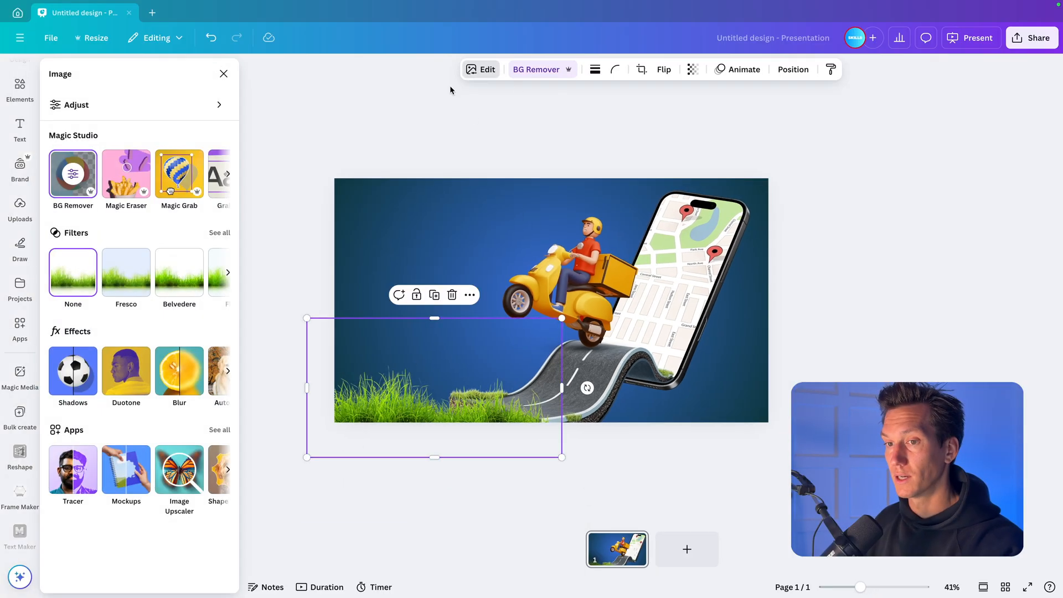
pyautogui.click(78, 106)
pyautogui.moveTo(124, 222); pyautogui.dragTo(133, 223)
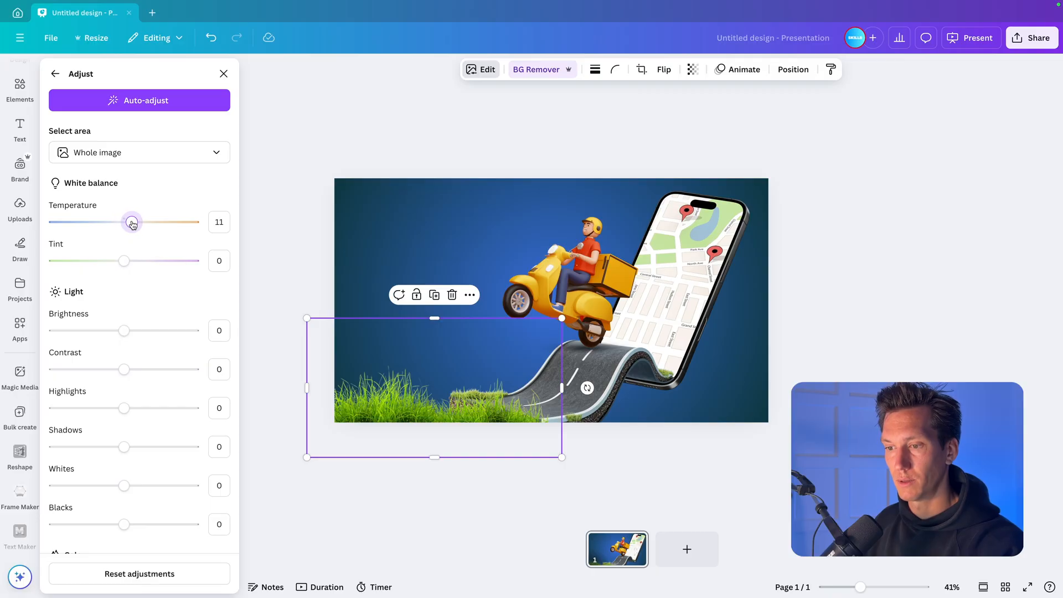
pyautogui.moveTo(114, 268); pyautogui.dragTo(133, 268)
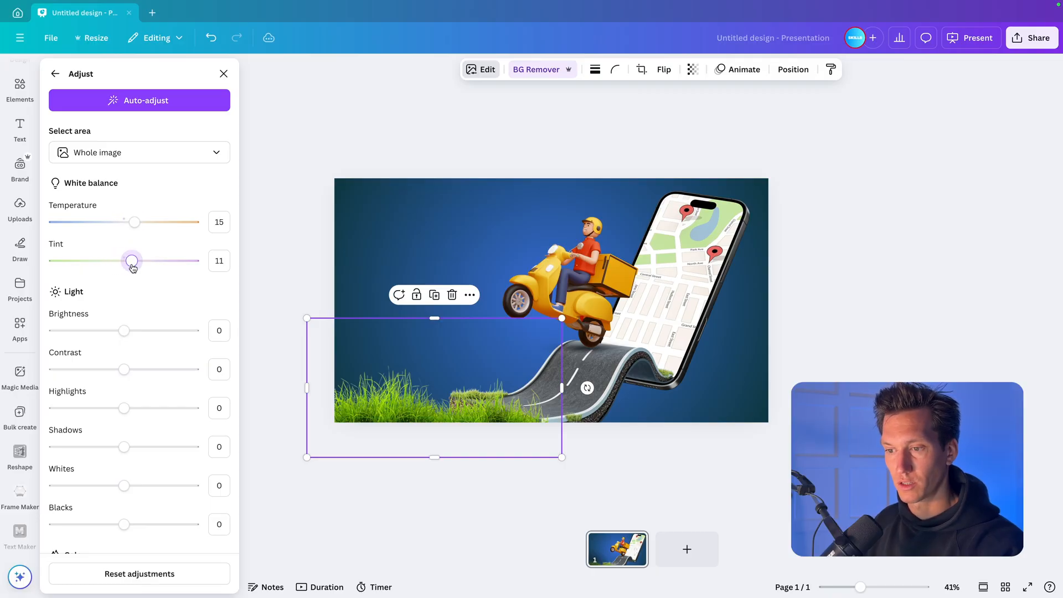
# Step: Shift the hue of the grass photo's green colour to -6
pyautogui.scroll(-5, 128, 337)
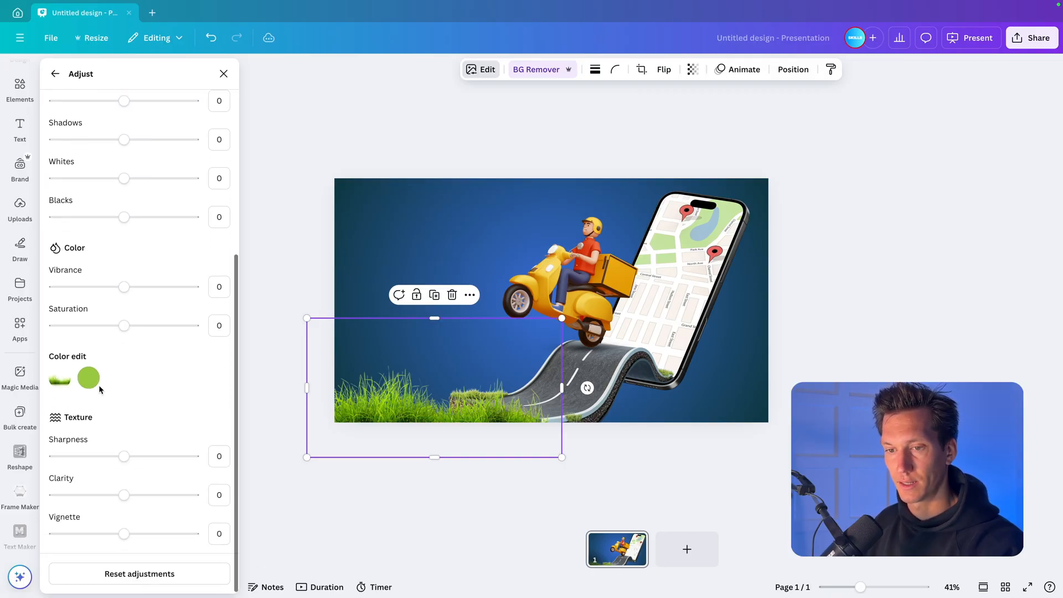
pyautogui.click(88, 377)
pyautogui.moveTo(125, 433); pyautogui.dragTo(118, 434)
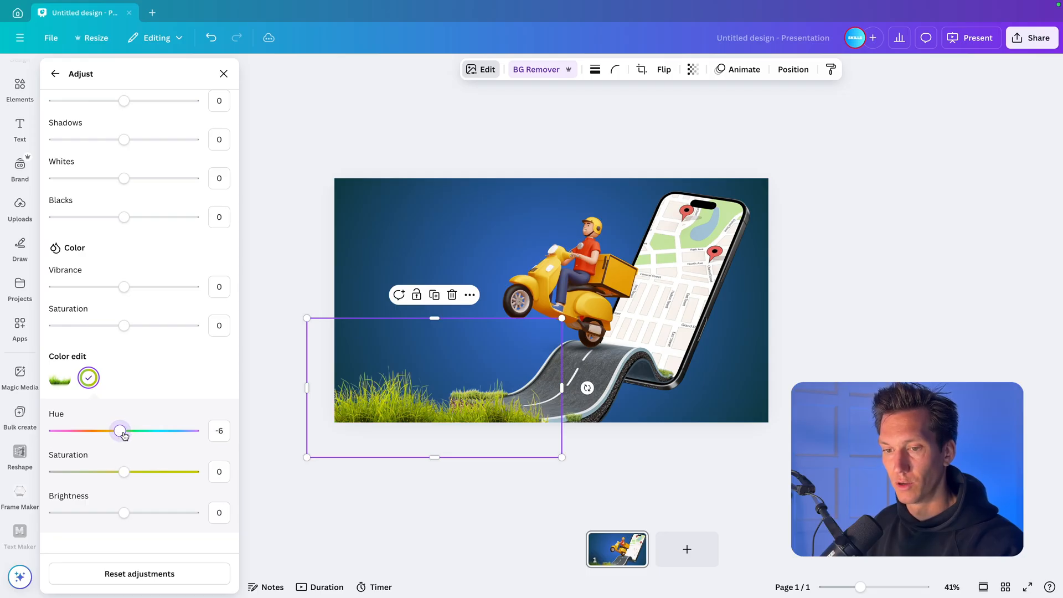
pyautogui.click(616, 440)
# Step: Enlarge the grass slightly so it covers more of the road's lower end
pyautogui.click(529, 422)
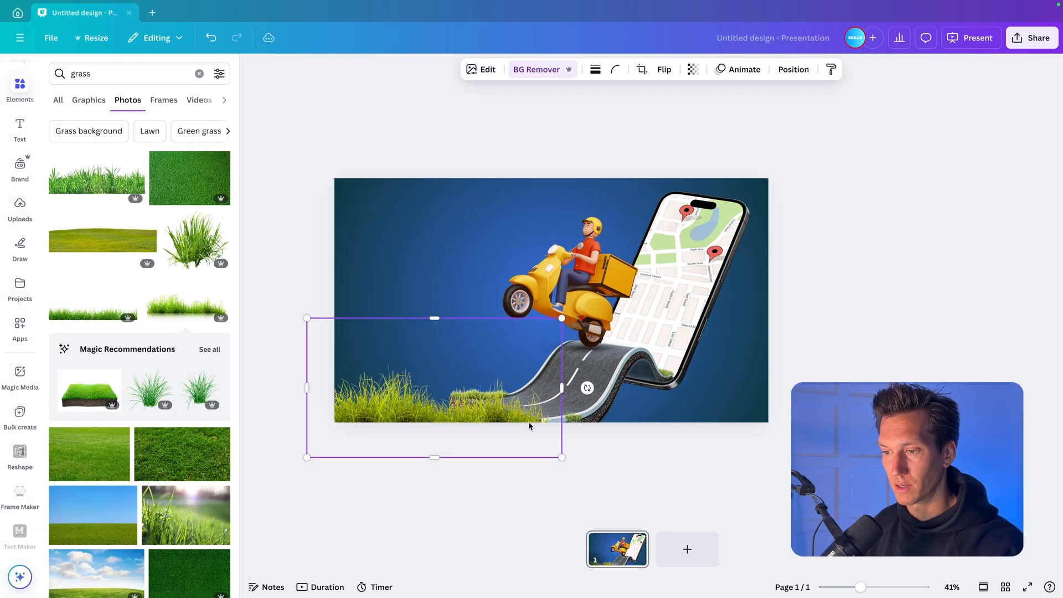
pyautogui.moveTo(563, 319); pyautogui.dragTo(591, 315)
pyautogui.moveTo(489, 400); pyautogui.dragTo(510, 413)
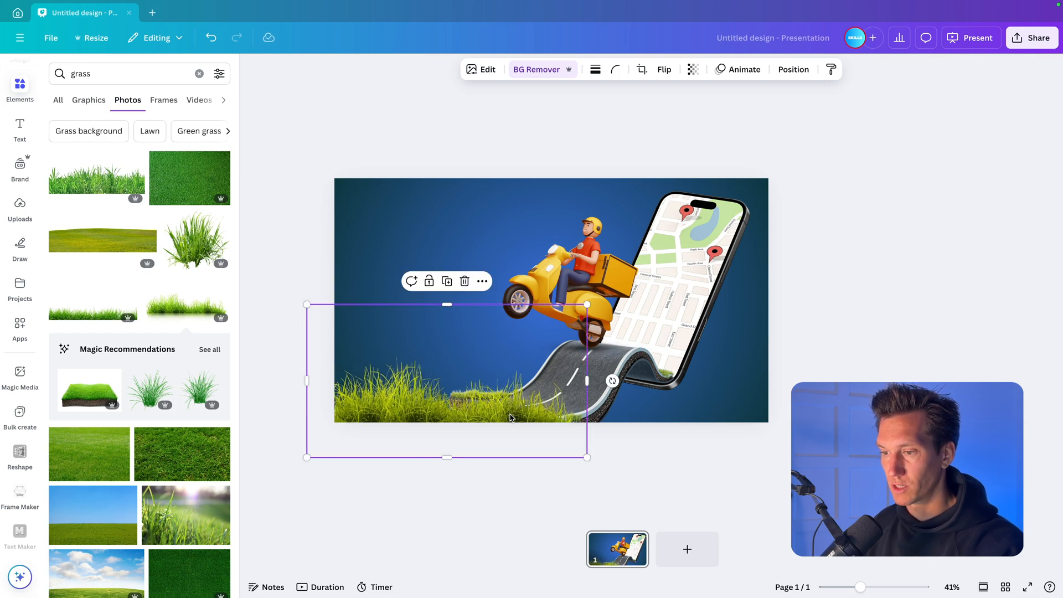
pyautogui.click(835, 361)
pyautogui.scroll(3, 835, 361)
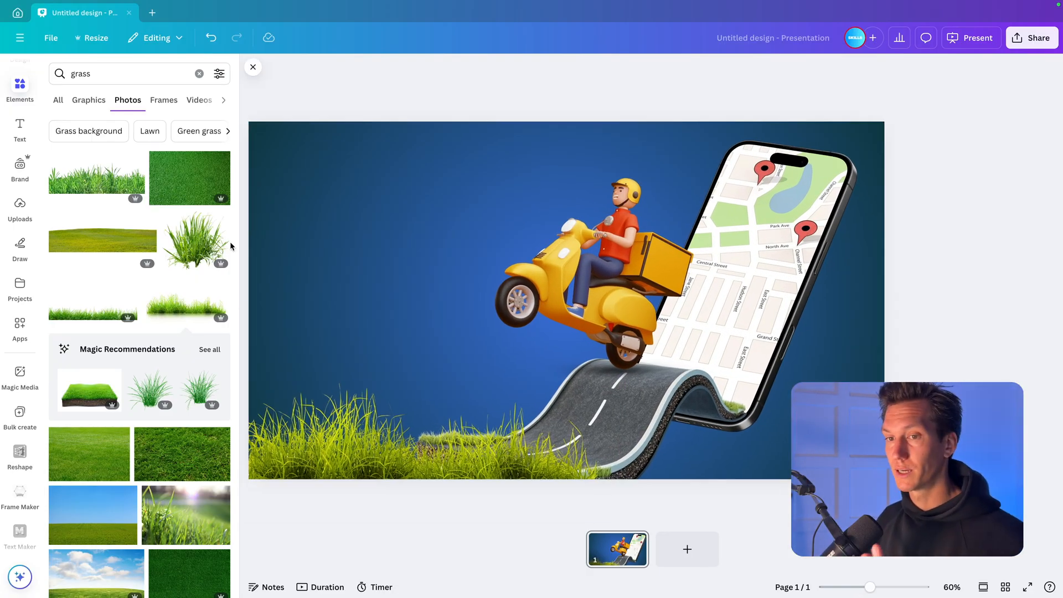
# Step: Add a title reading "MOVIT", enlarge it to size 258, and place it in the slide's upper-left area
pyautogui.click(20, 127)
pyautogui.click(91, 188)
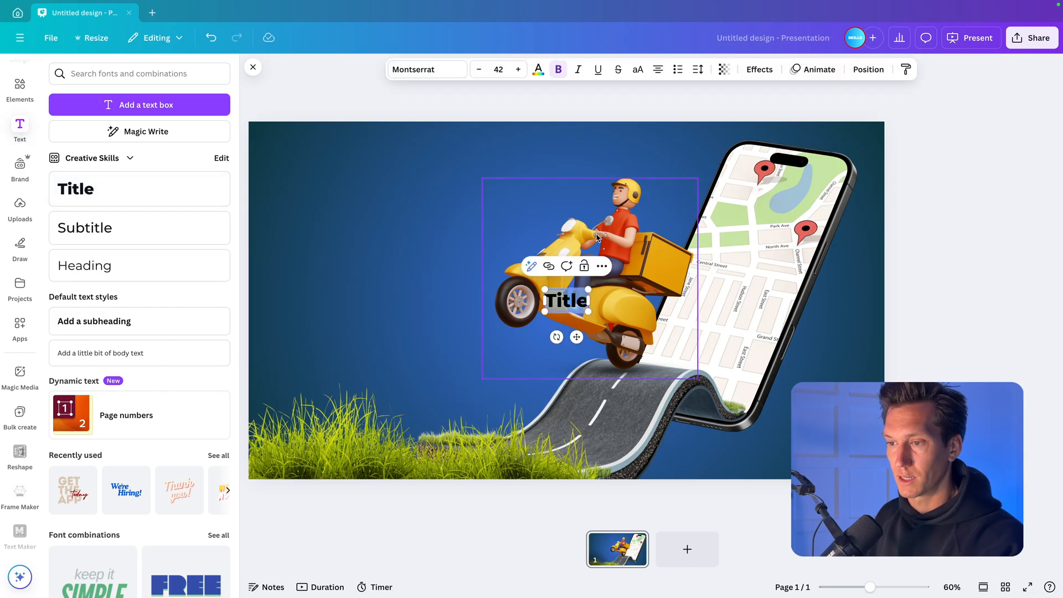
pyautogui.moveTo(537, 283); pyautogui.dragTo(379, 205)
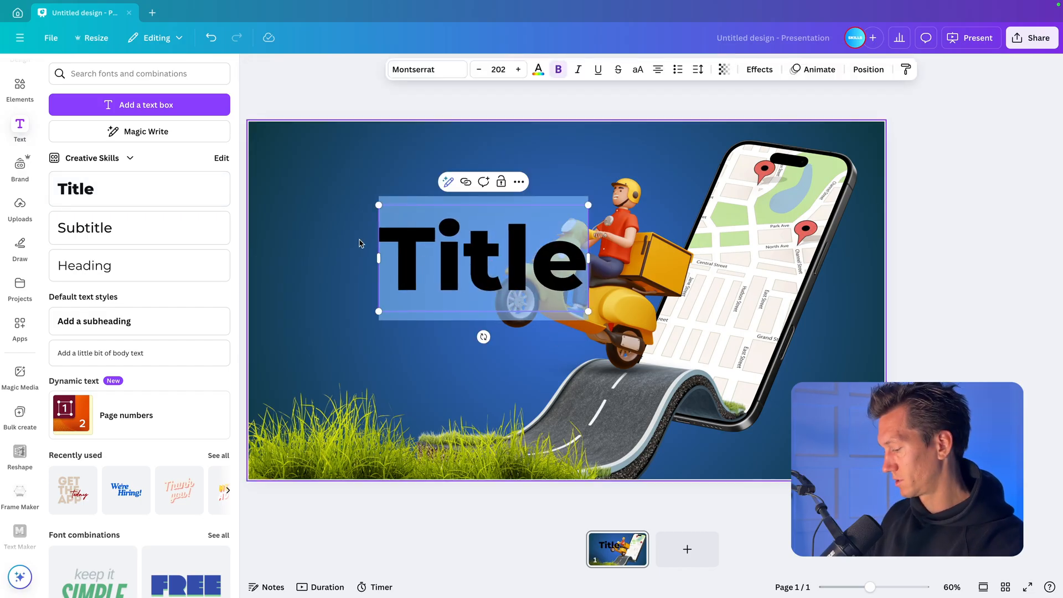
pyautogui.write('MOVIT')
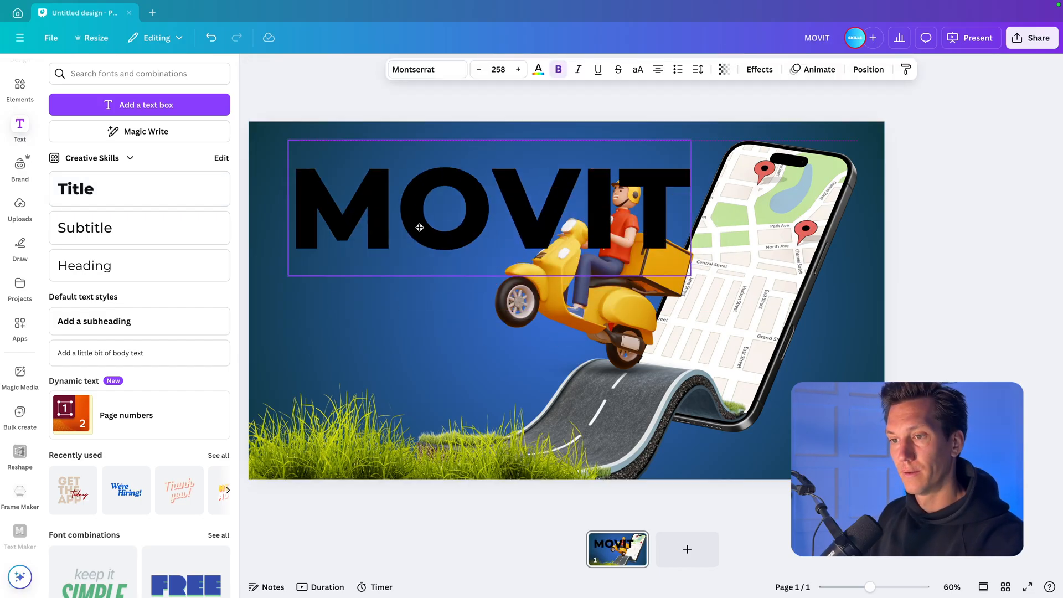
pyautogui.moveTo(419, 227); pyautogui.dragTo(393, 215)
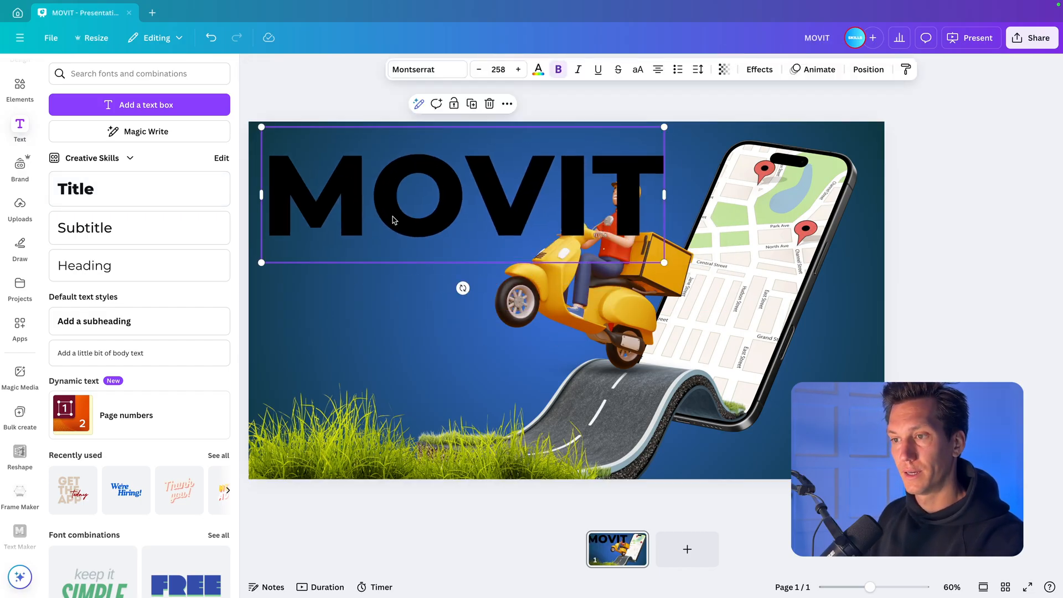
# Step: Set the MOVIT title's font to Anton, enlarge it to size 297, and move it left on the slide
pyautogui.click(429, 68)
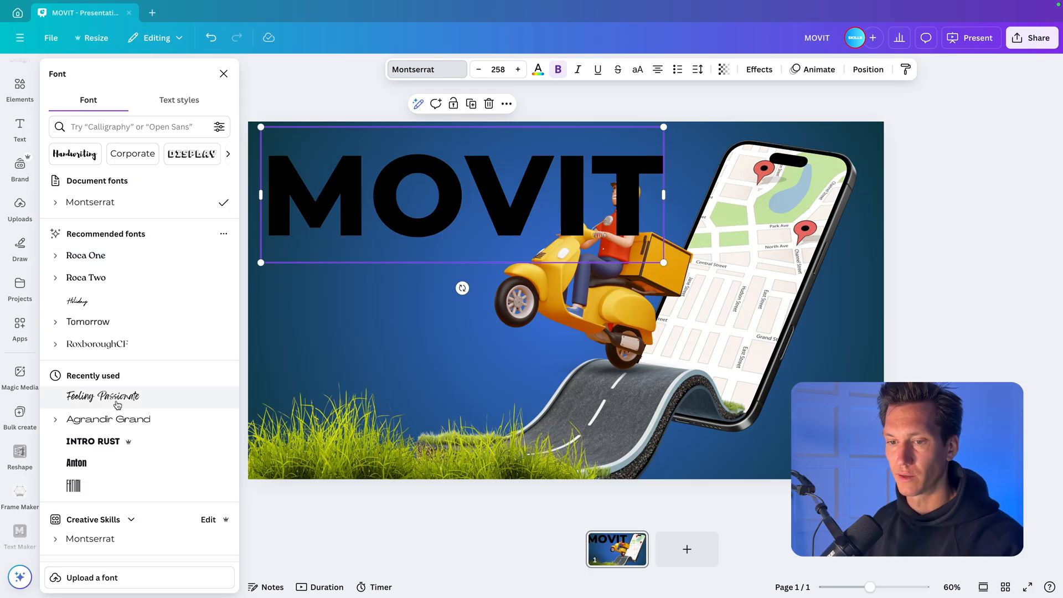
pyautogui.click(76, 463)
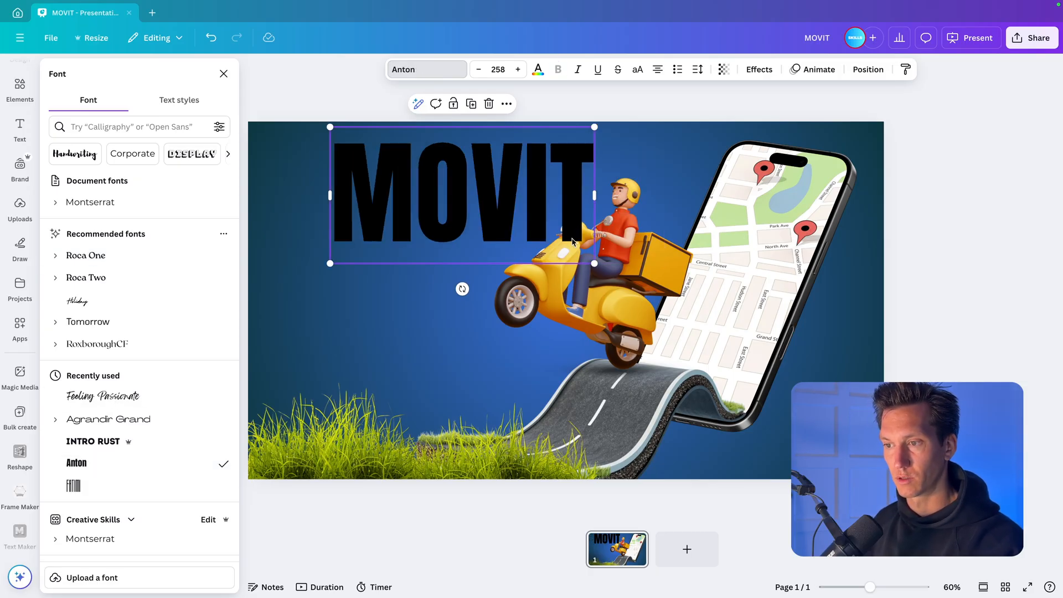
pyautogui.moveTo(471, 223); pyautogui.dragTo(406, 242)
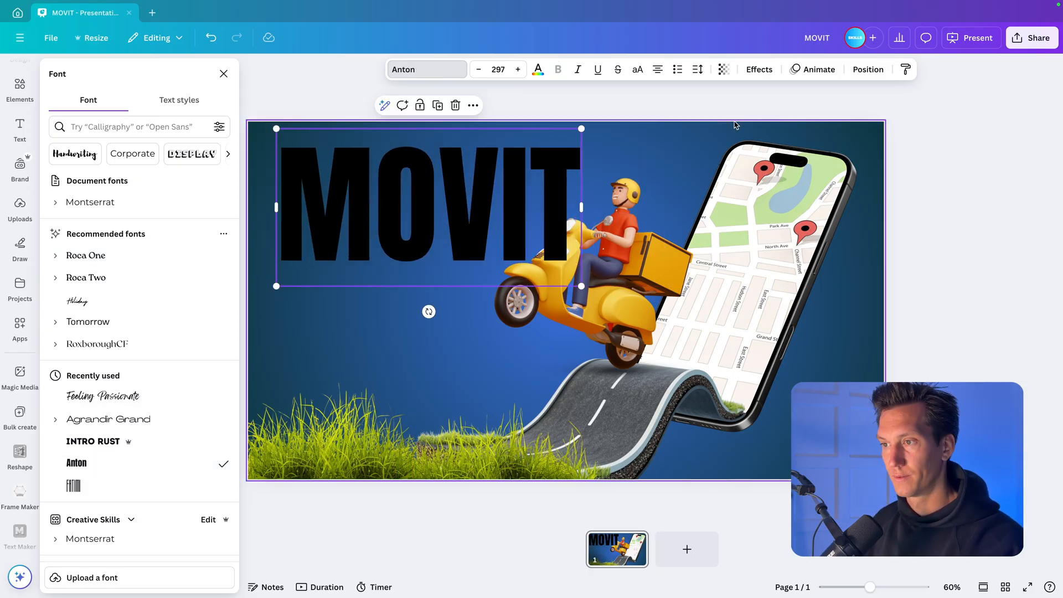
# Step: Apply the Neon effect to the MOVIT title and colour it light blue
pyautogui.click(755, 73)
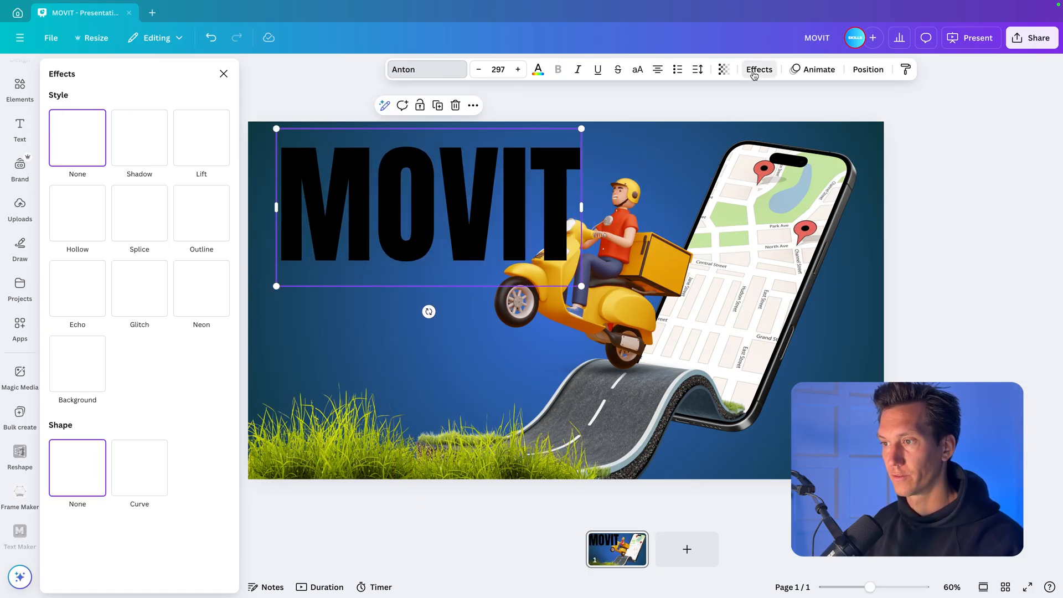
pyautogui.click(205, 298)
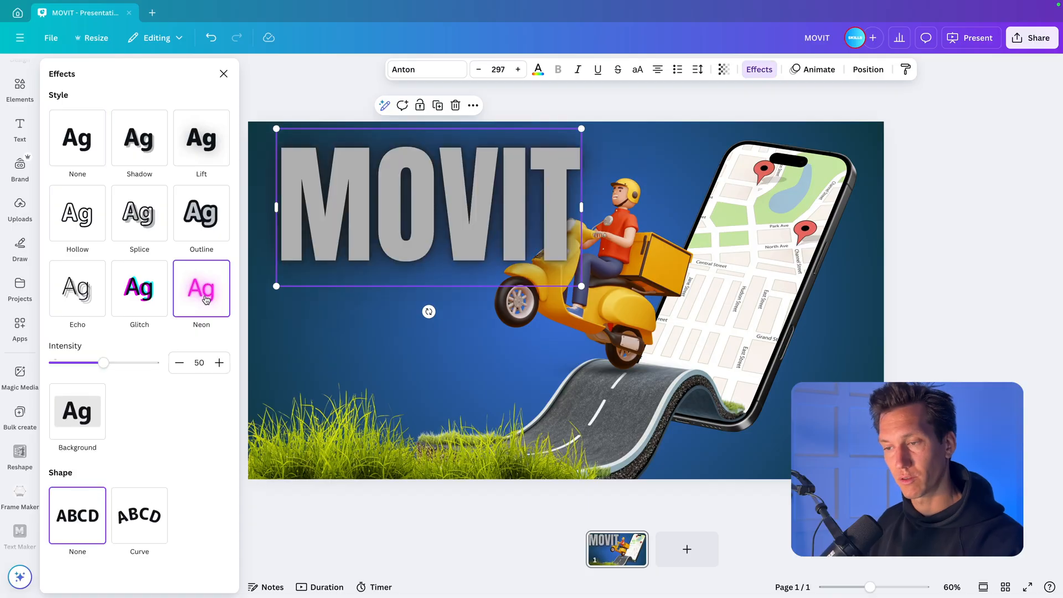
pyautogui.click(539, 68)
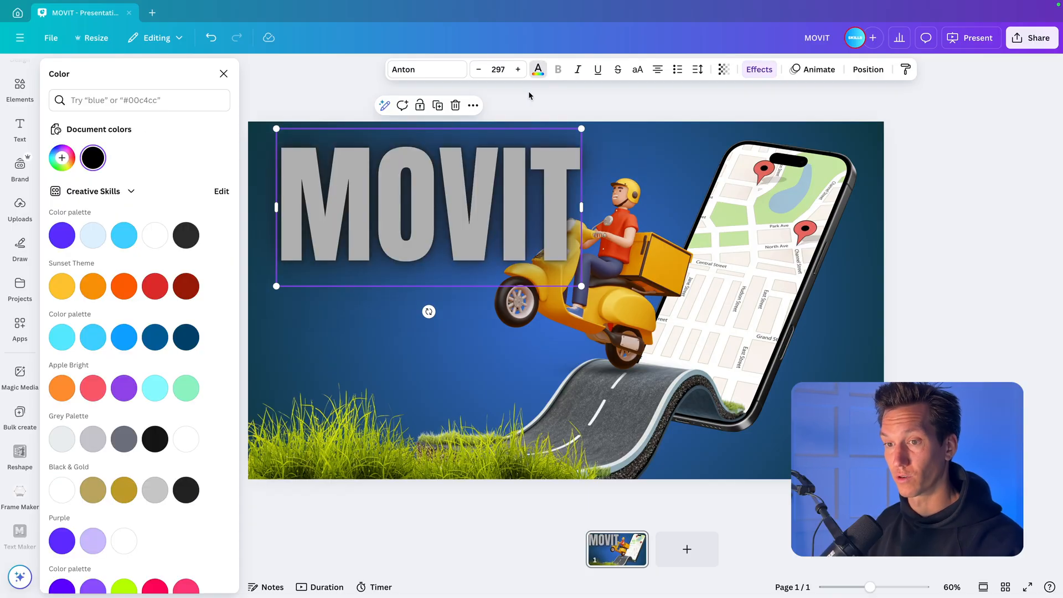
pyautogui.click(125, 236)
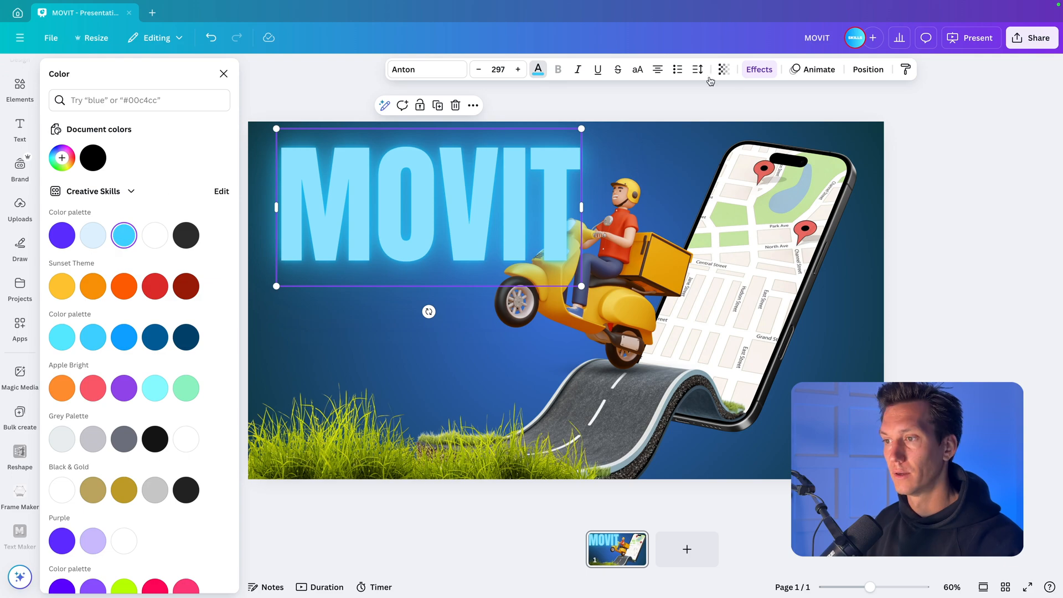
# Step: Raise the MOVIT title's Neon effect intensity to 100
pyautogui.click(755, 70)
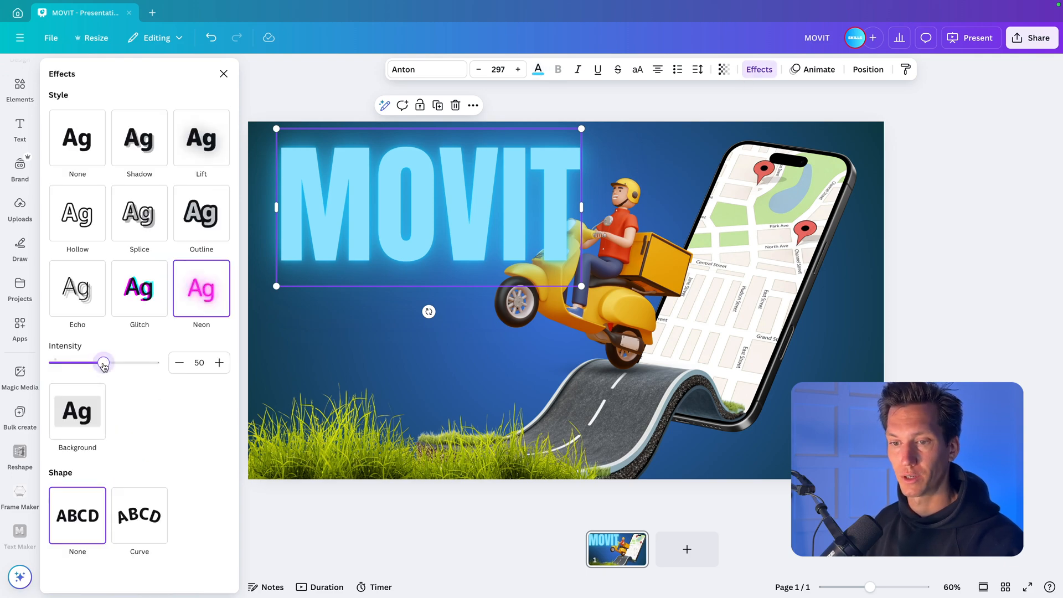
pyautogui.moveTo(105, 363); pyautogui.dragTo(223, 390)
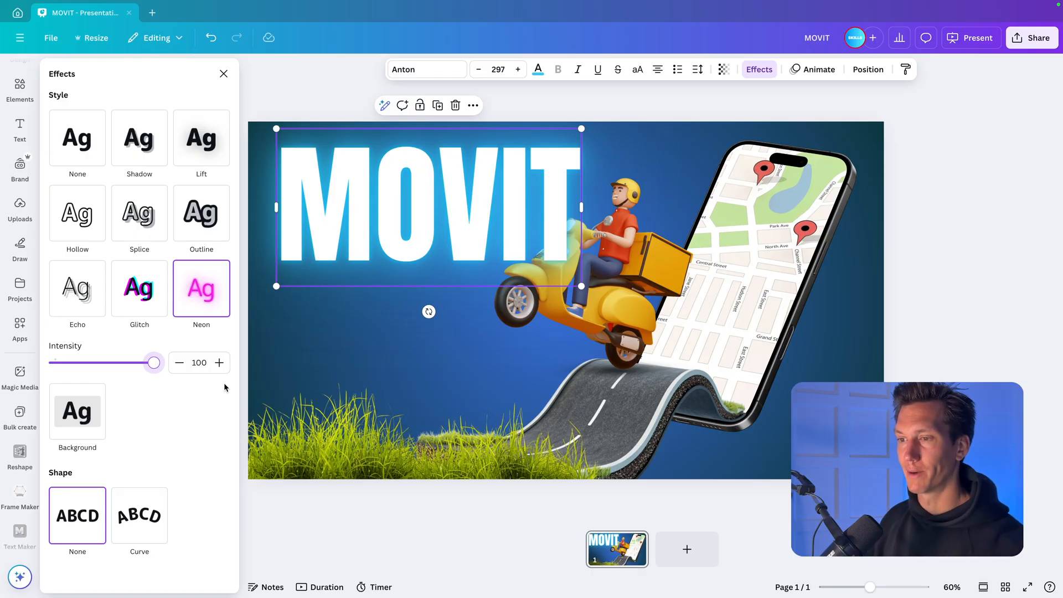
# Step: Place a copy of the MOVIT title directly below the original, shrink it to size 107, and left-align its text
pyautogui.moveTo(413, 193); pyautogui.dragTo(412, 310)
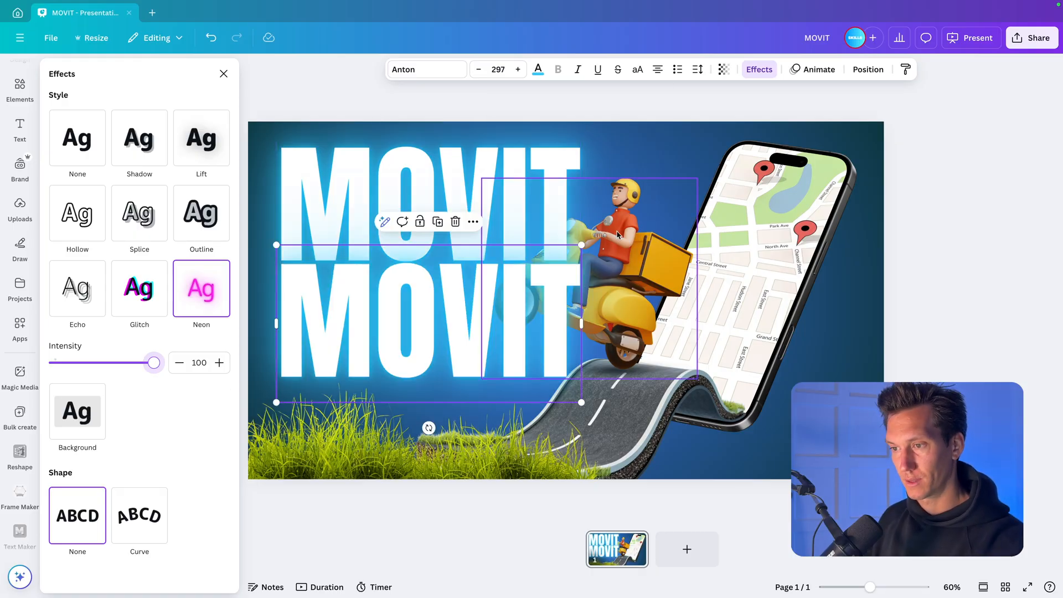
pyautogui.moveTo(582, 245); pyautogui.dragTo(579, 373)
pyautogui.moveTo(415, 377); pyautogui.dragTo(420, 305)
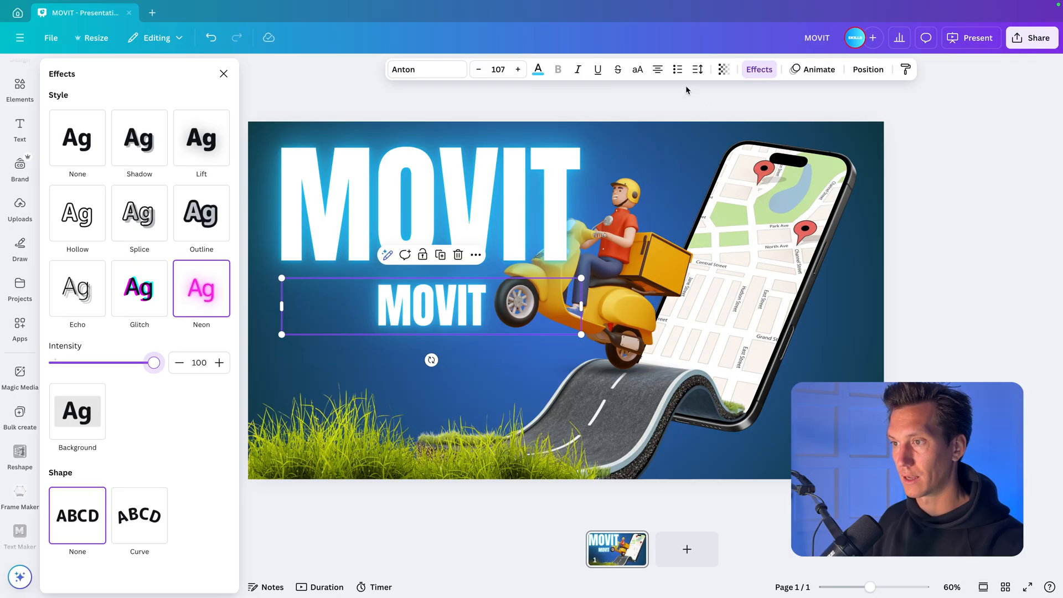
pyautogui.click(659, 71)
# Step: Replace the copied title's text with "now on mobile" and set it in uppercase
pyautogui.doubleClick(339, 320)
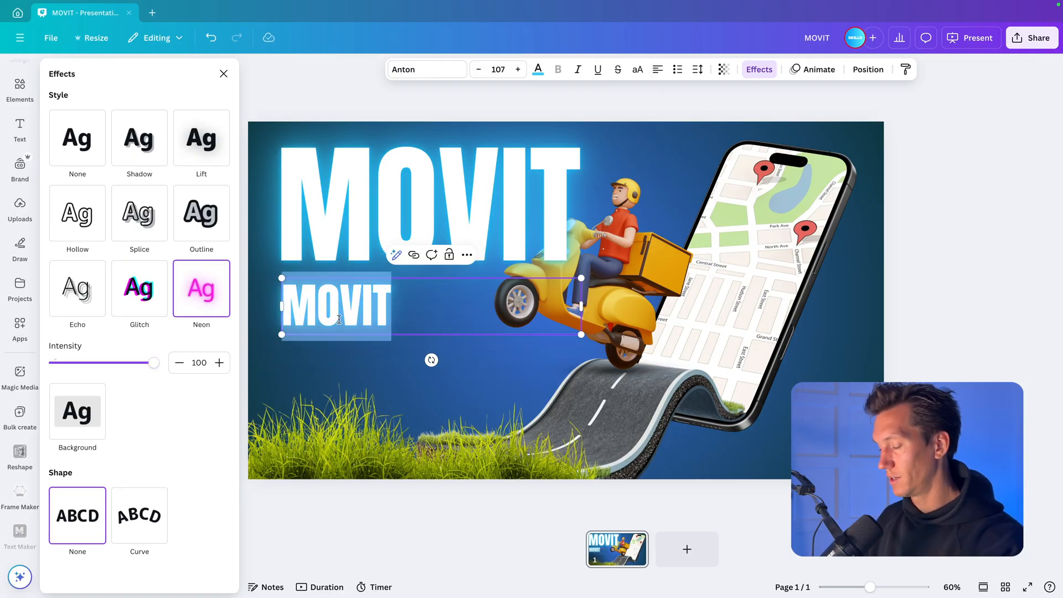
pyautogui.write('now')
pyautogui.press('BackSpace')
pyautogui.press('BackSpace')
pyautogui.press('BackSpace')
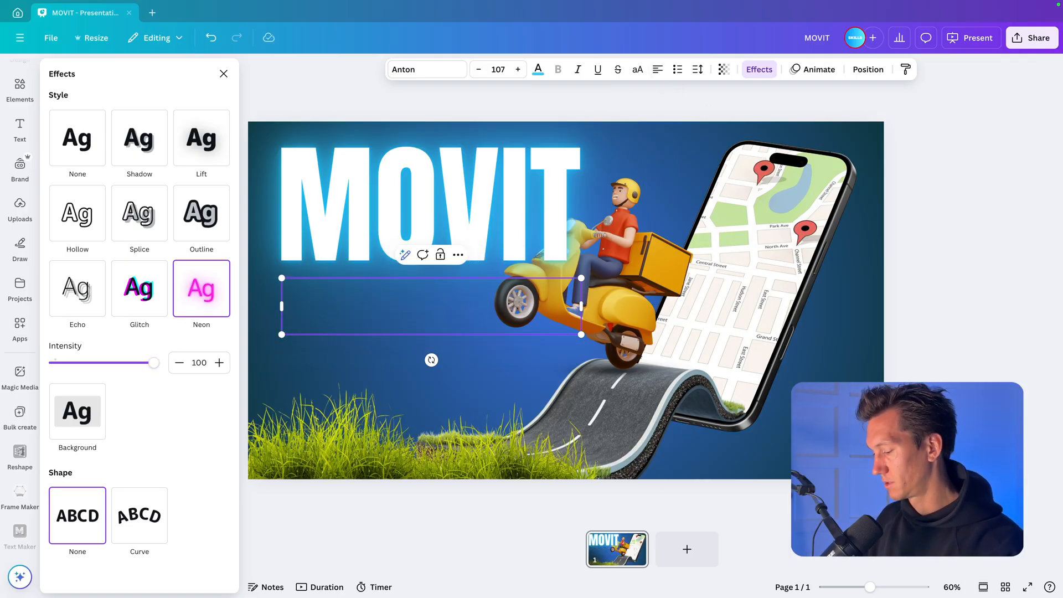
pyautogui.write('now on monbil')
pyautogui.press('BackSpace')
pyautogui.press('BackSpace')
pyautogui.press('BackSpace')
pyautogui.press('BackSpace')
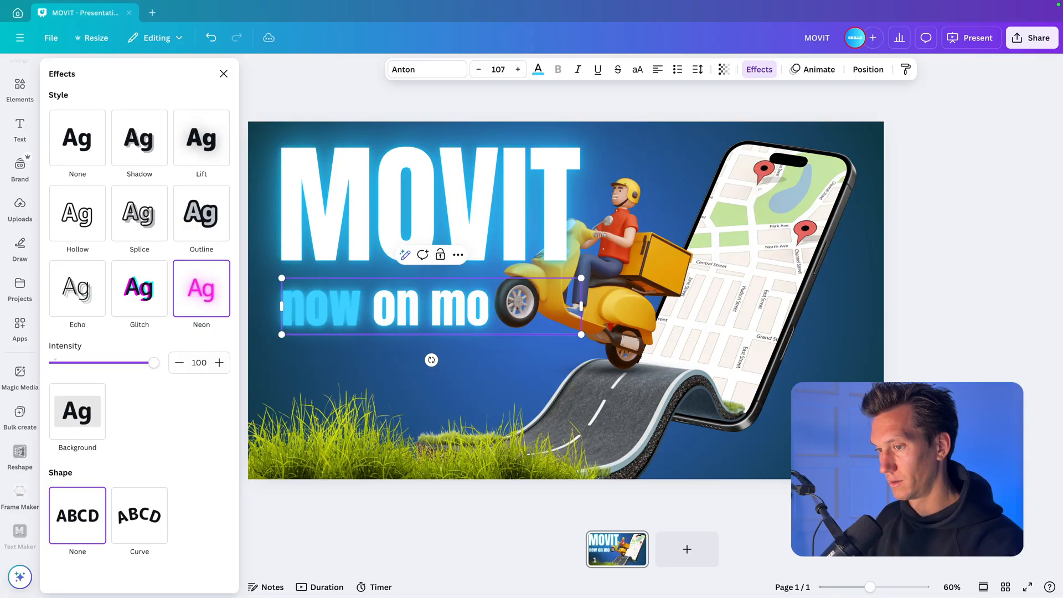
pyautogui.write('bile')
pyautogui.hotkey('ctrl', 'a')
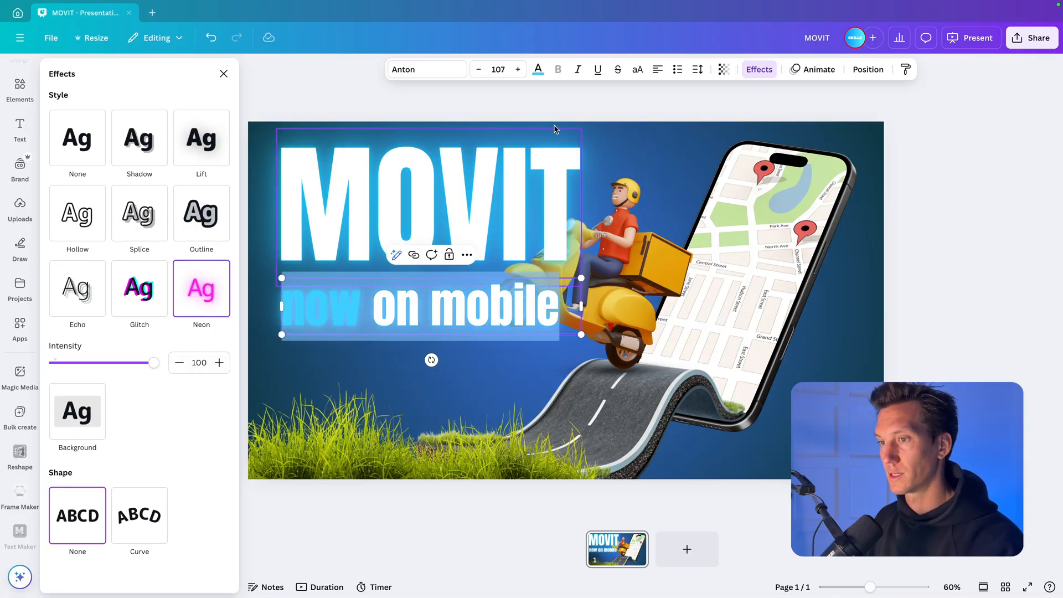
pyautogui.click(638, 69)
pyautogui.click(759, 69)
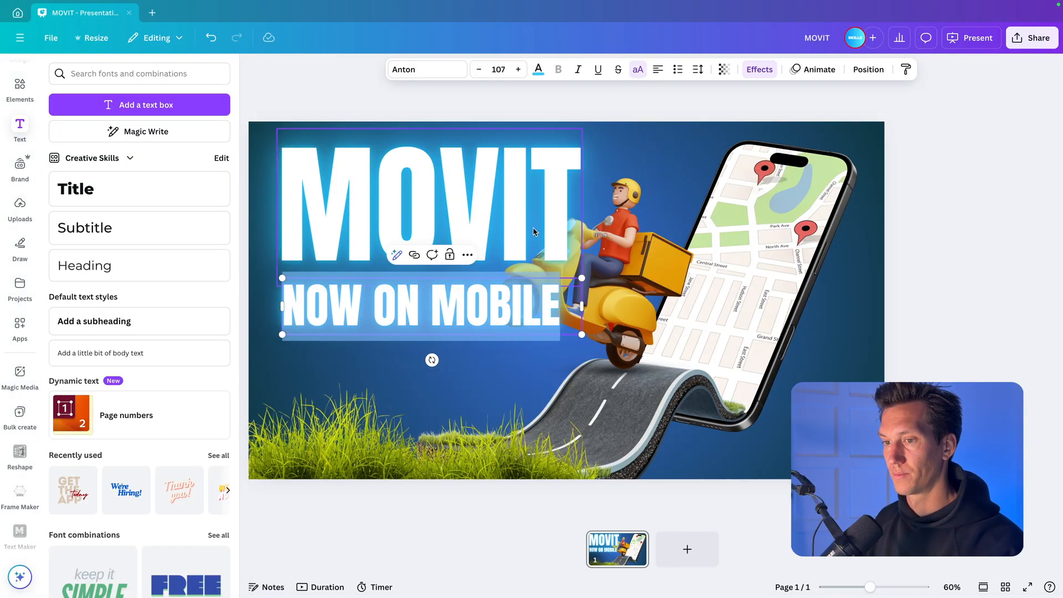
pyautogui.click(435, 383)
# Step: Shrink the NOW ON MOBILE line to size 84.4 and move it up close under the MOVIT title
pyautogui.click(358, 304)
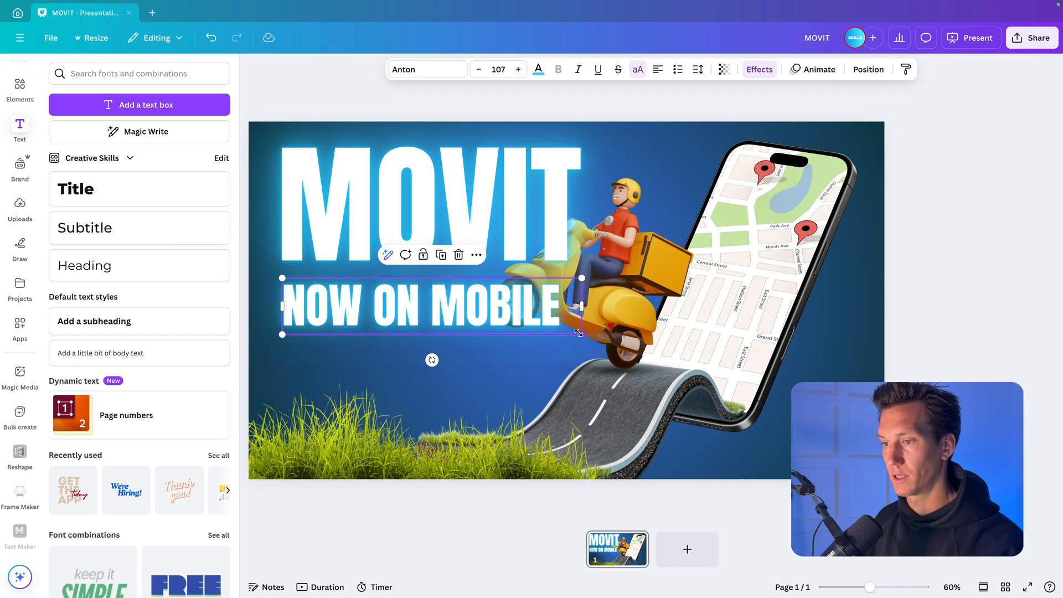
pyautogui.moveTo(578, 333); pyautogui.dragTo(515, 323)
pyautogui.moveTo(370, 303); pyautogui.dragTo(368, 293)
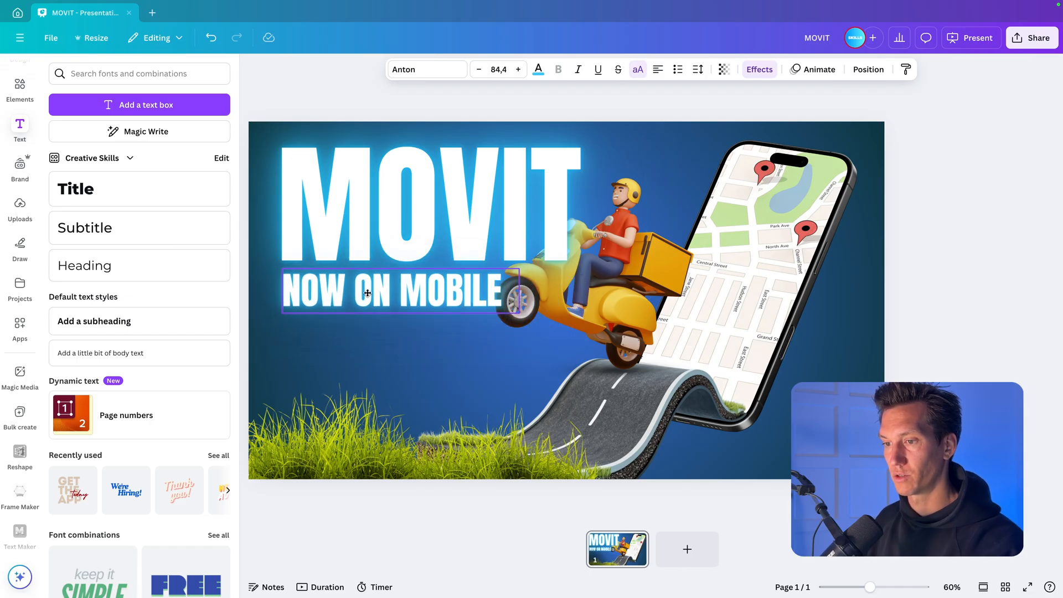
# Step: Move the MOVIT title and the NOW ON MOBILE line together slightly down the slide
pyautogui.keyDown('shift'); pyautogui.click(388, 184); pyautogui.keyUp('shift')
pyautogui.moveTo(387, 183); pyautogui.dragTo(387, 195)
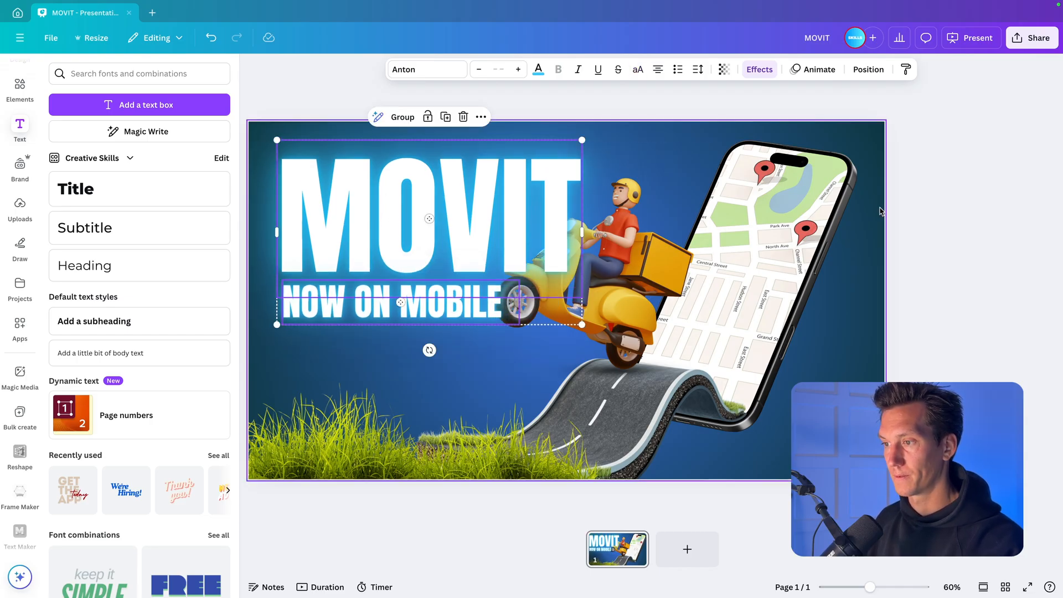
pyautogui.click(914, 206)
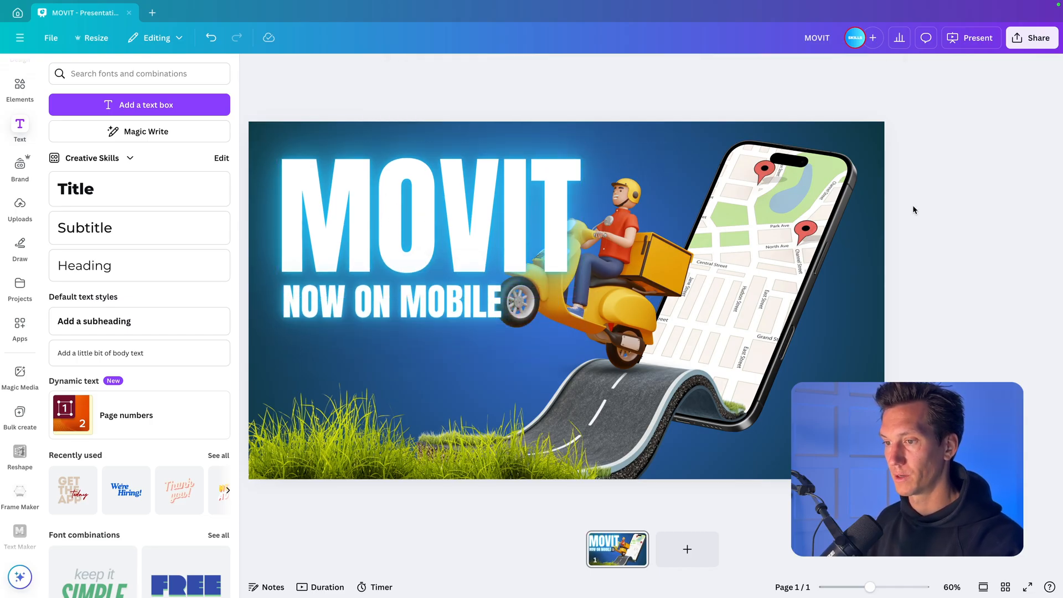
# Step: Move the MOVIT and NOW ON MOBILE layers beneath the scooter and its shadow, just above the road layer
pyautogui.click(478, 205)
pyautogui.click(869, 69)
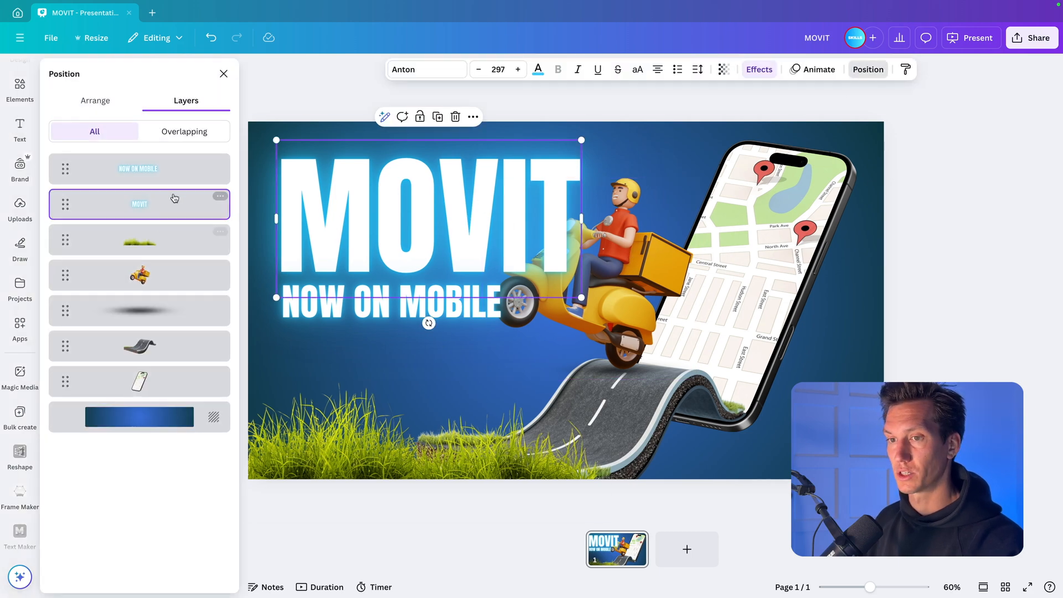
pyautogui.click(138, 168)
pyautogui.keyDown('shift'); pyautogui.click(161, 200); pyautogui.keyUp('shift')
pyautogui.moveTo(162, 200); pyautogui.dragTo(168, 326)
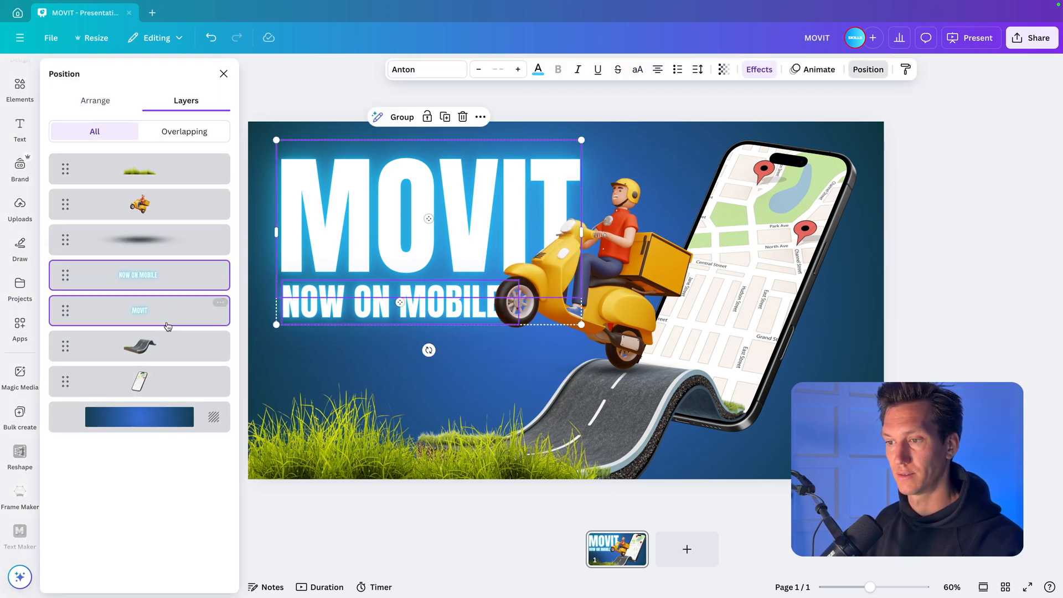
pyautogui.click(937, 294)
pyautogui.click(95, 275)
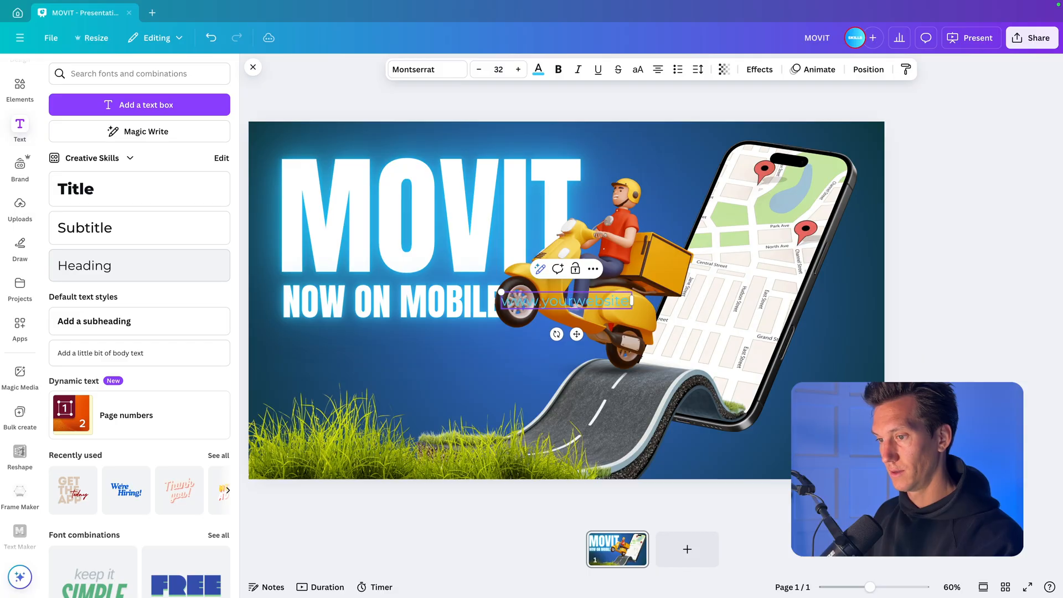
pyautogui.moveTo(576, 334); pyautogui.dragTo(376, 370)
pyautogui.click(538, 70)
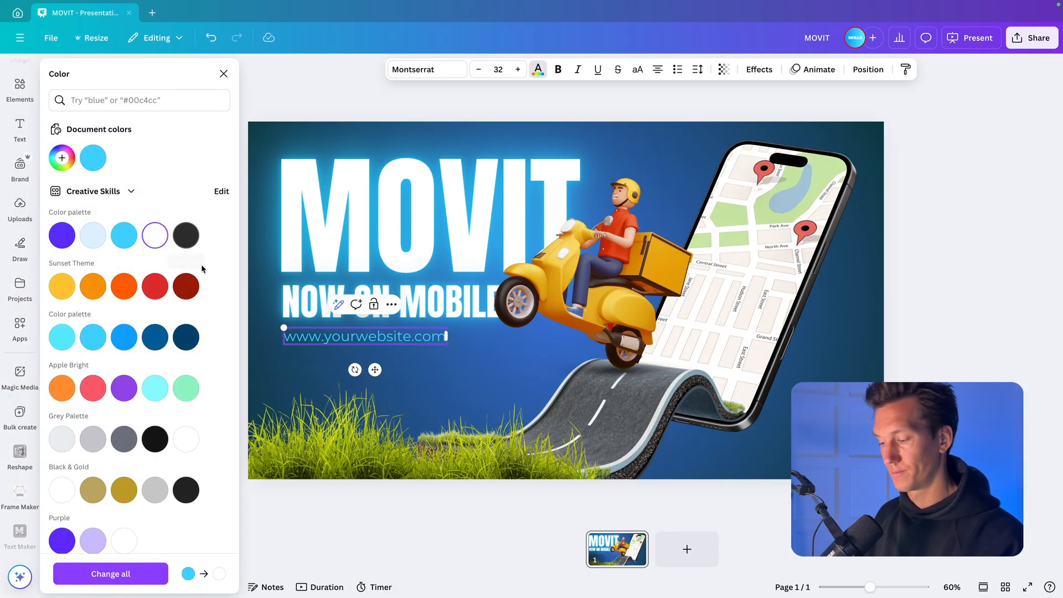
pyautogui.click(149, 242)
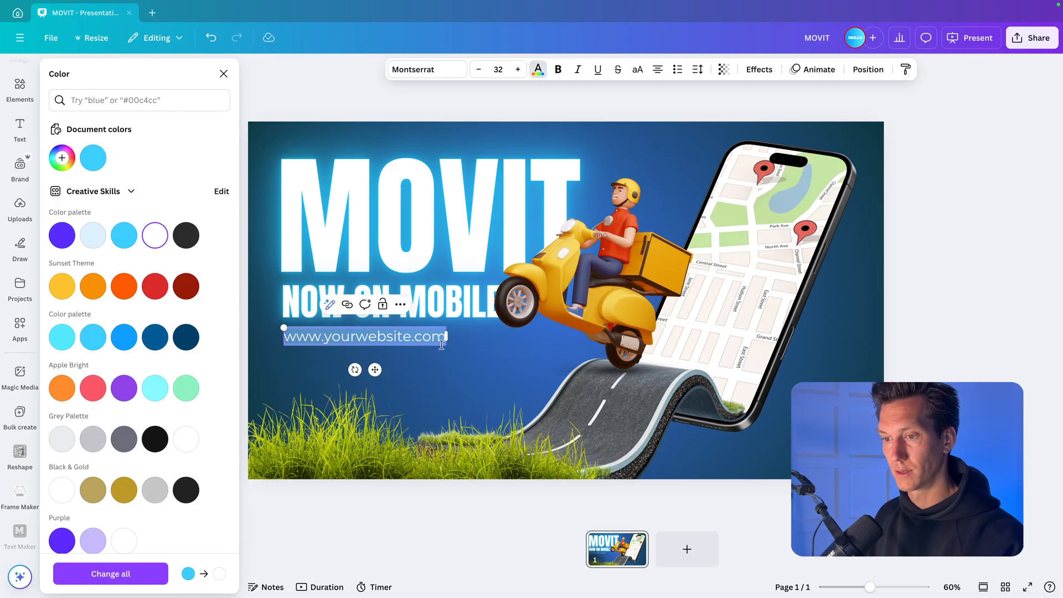
# Step: Enlarge the website address to size 43.7 and set its font to Montserrat ExtraLight
pyautogui.moveTo(446, 345); pyautogui.dragTo(503, 370)
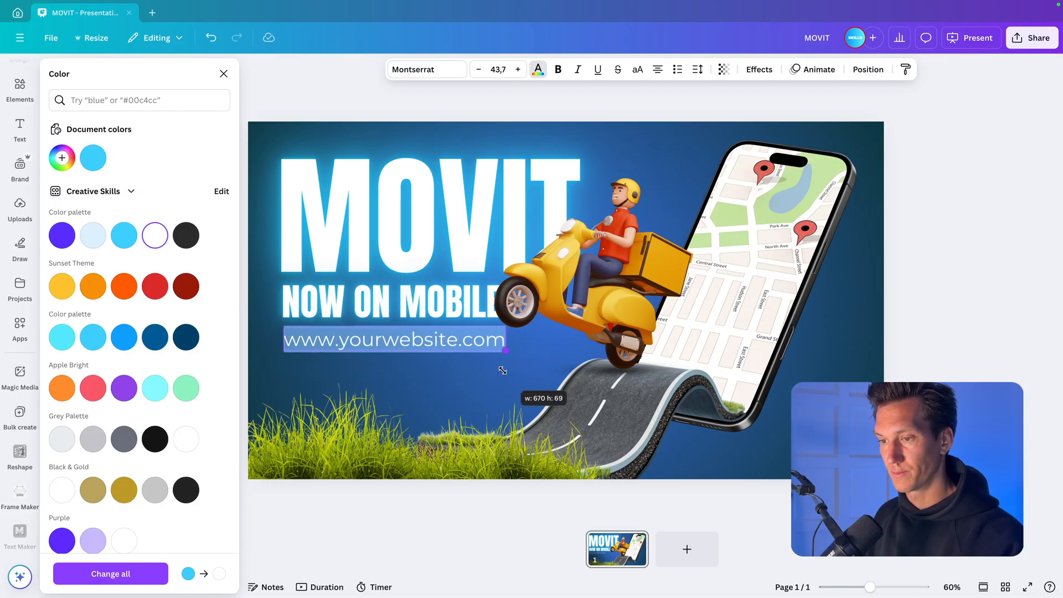
pyautogui.click(847, 365)
pyautogui.click(370, 340)
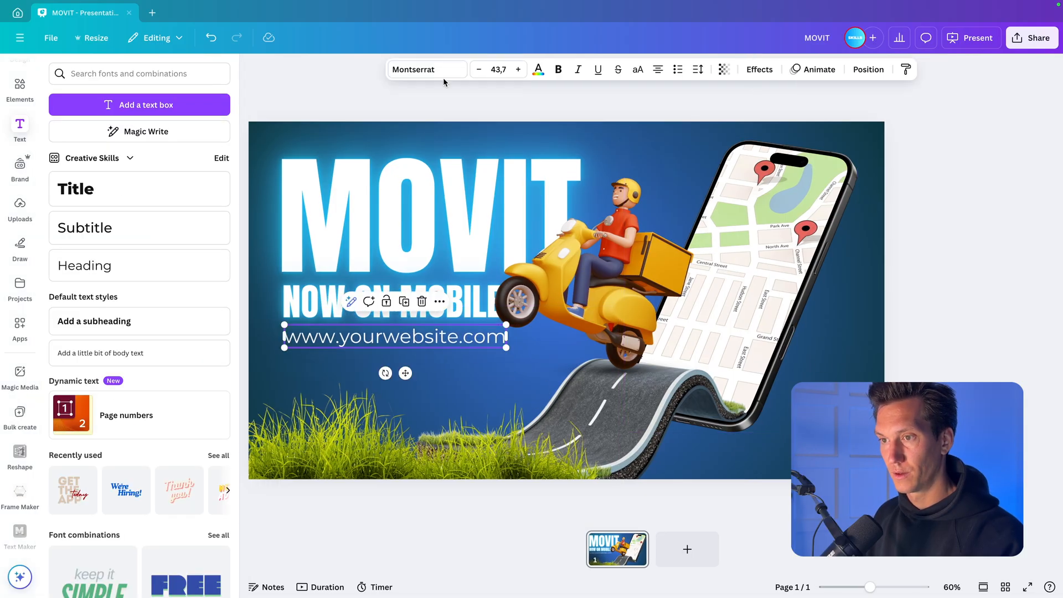
pyautogui.click(438, 69)
pyautogui.click(57, 225)
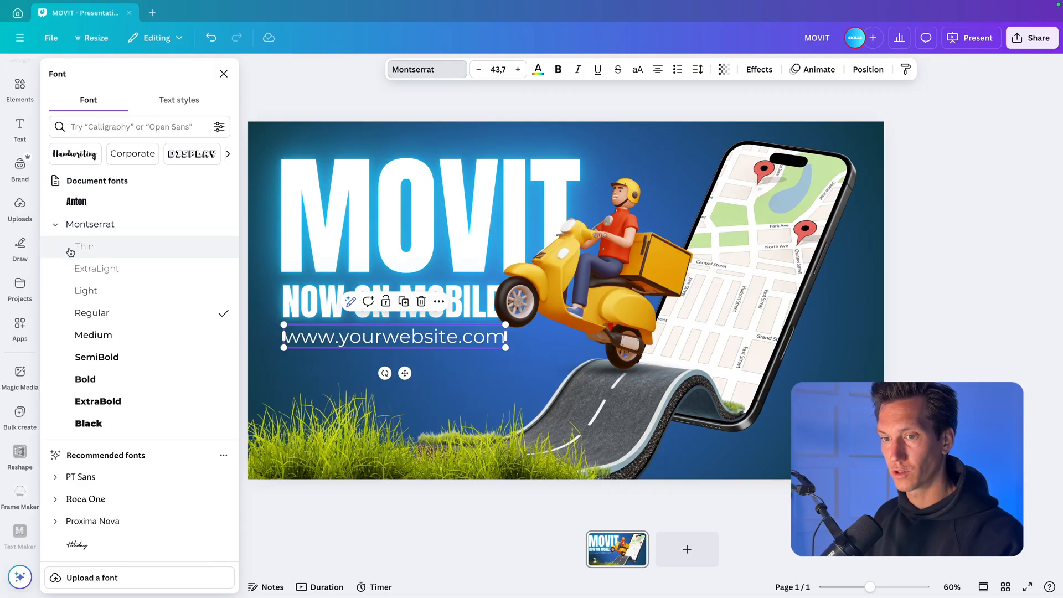
pyautogui.click(91, 268)
pyautogui.click(969, 361)
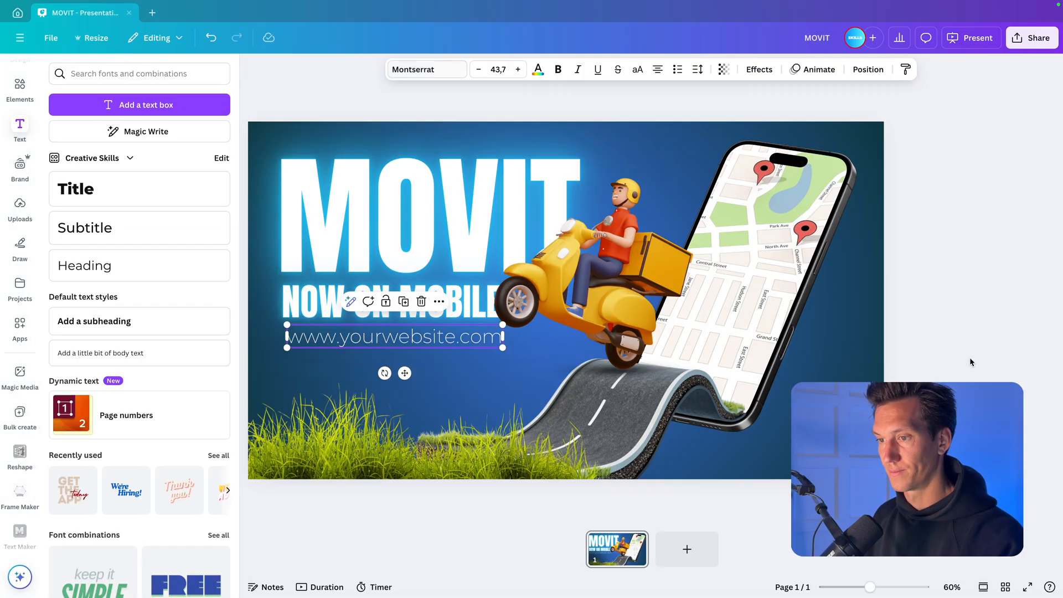
pyautogui.scroll(-1, 914, 218)
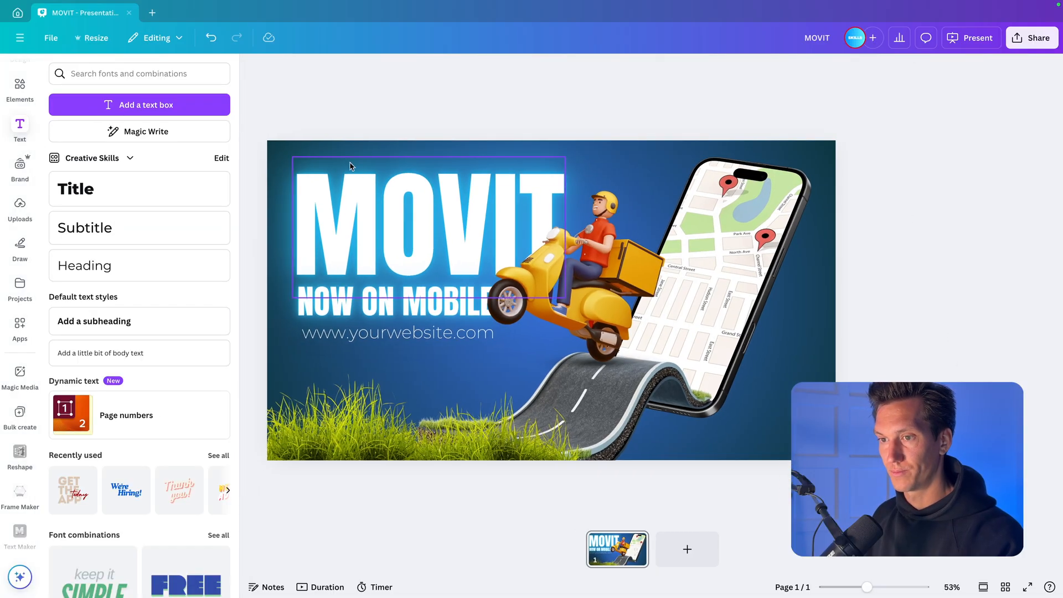
pyautogui.moveTo(341, 135); pyautogui.dragTo(345, 347)
pyautogui.click(344, 125)
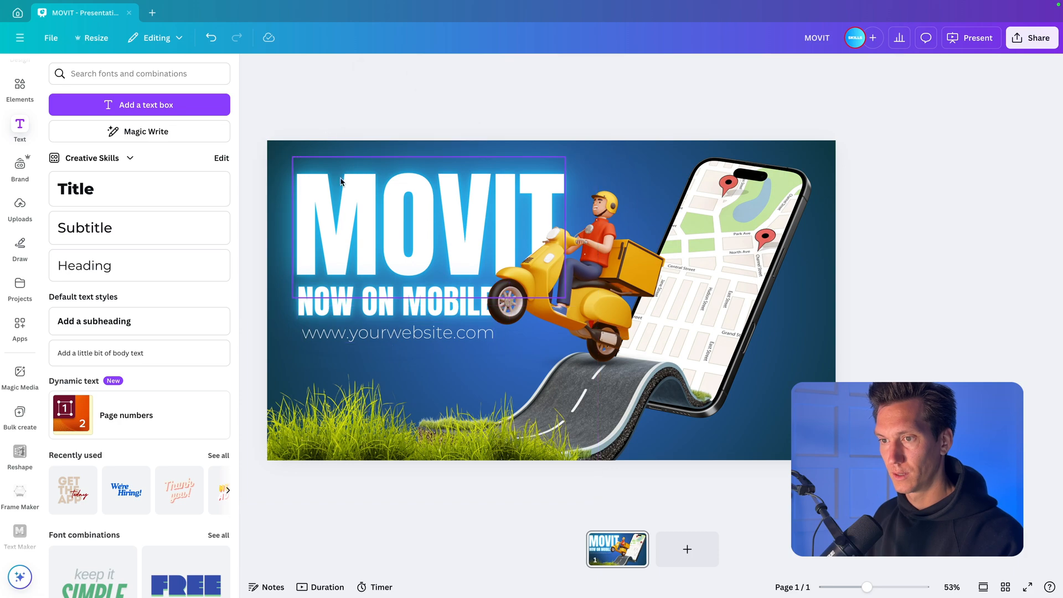
pyautogui.click(343, 188)
pyautogui.click(331, 309)
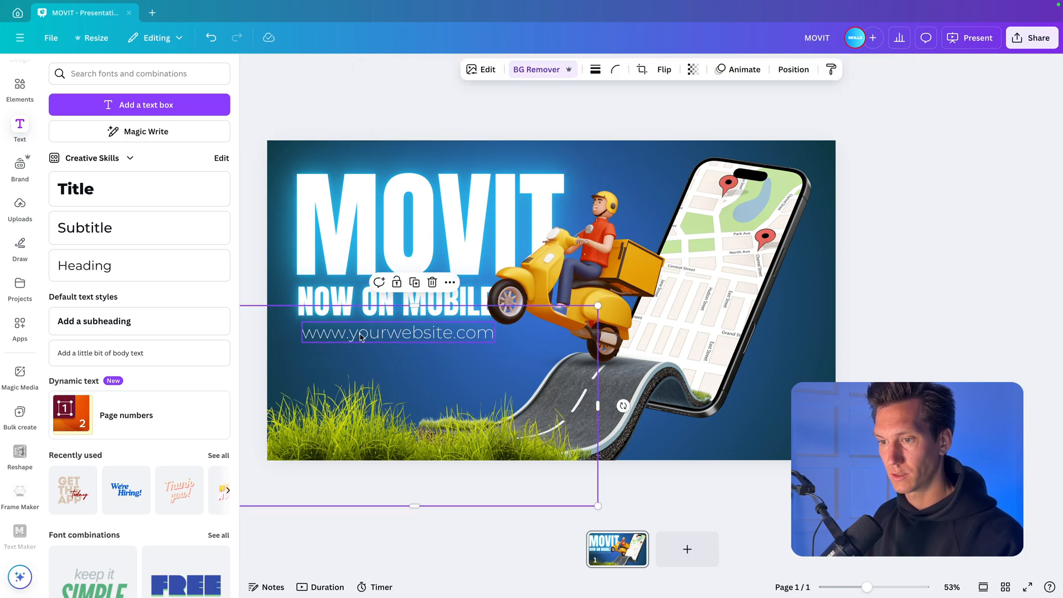
pyautogui.click(364, 336)
# Step: Select the MOVIT title, the NOW ON MOBILE line and the website address, and move them slightly down together
pyautogui.click(351, 301)
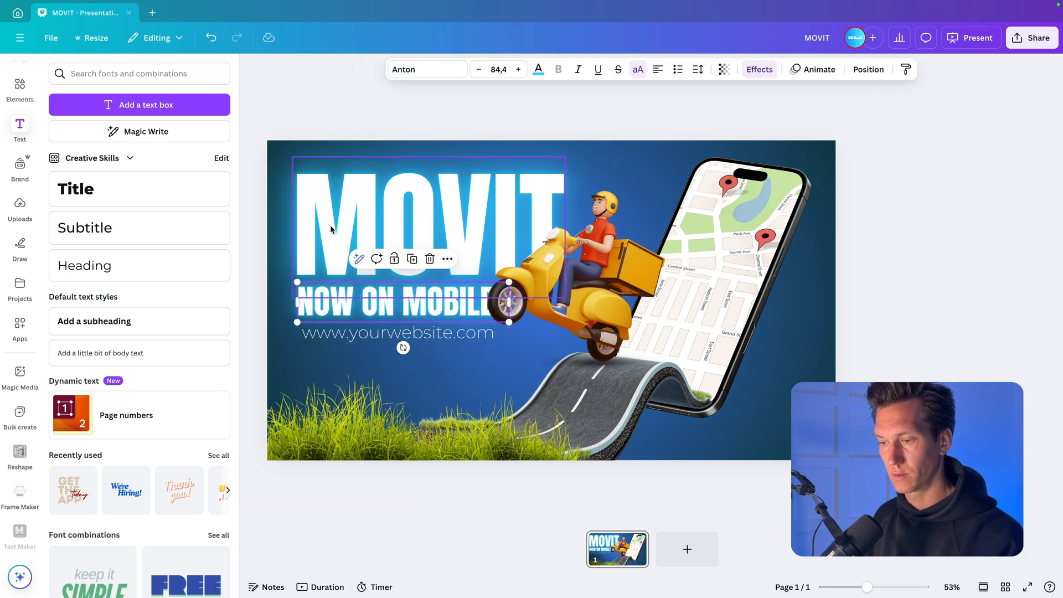
pyautogui.click(869, 69)
pyautogui.keyDown('shift'); pyautogui.click(140, 345); pyautogui.keyUp('shift')
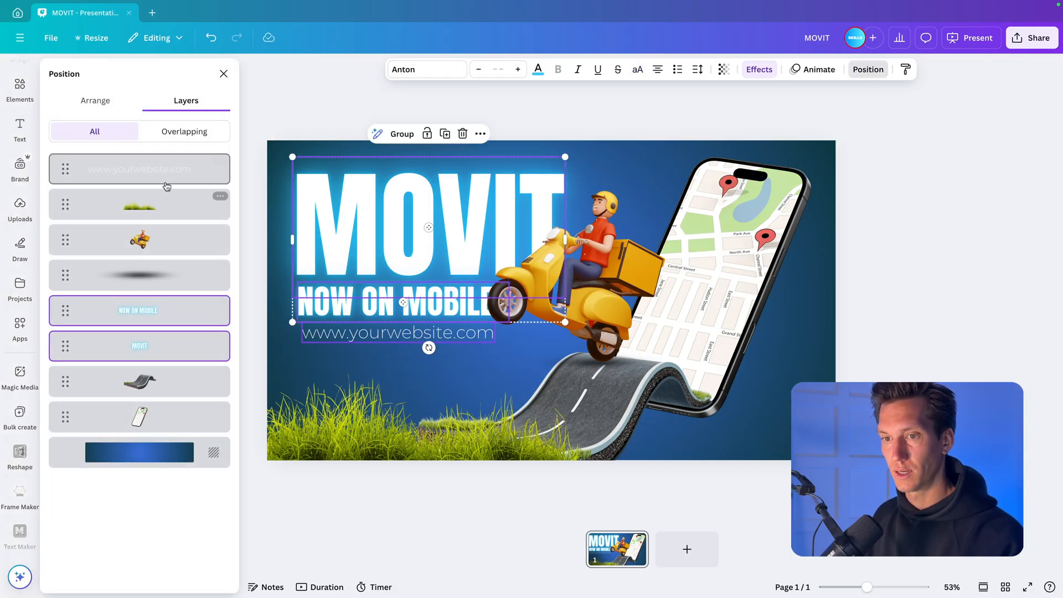
pyautogui.keyDown('shift'); pyautogui.click(166, 183); pyautogui.keyUp('shift')
pyautogui.moveTo(368, 233)
pyautogui.mouseDown()
pyautogui.moveTo(363, 249)
pyautogui.moveTo(368, 240)
pyautogui.mouseUp()
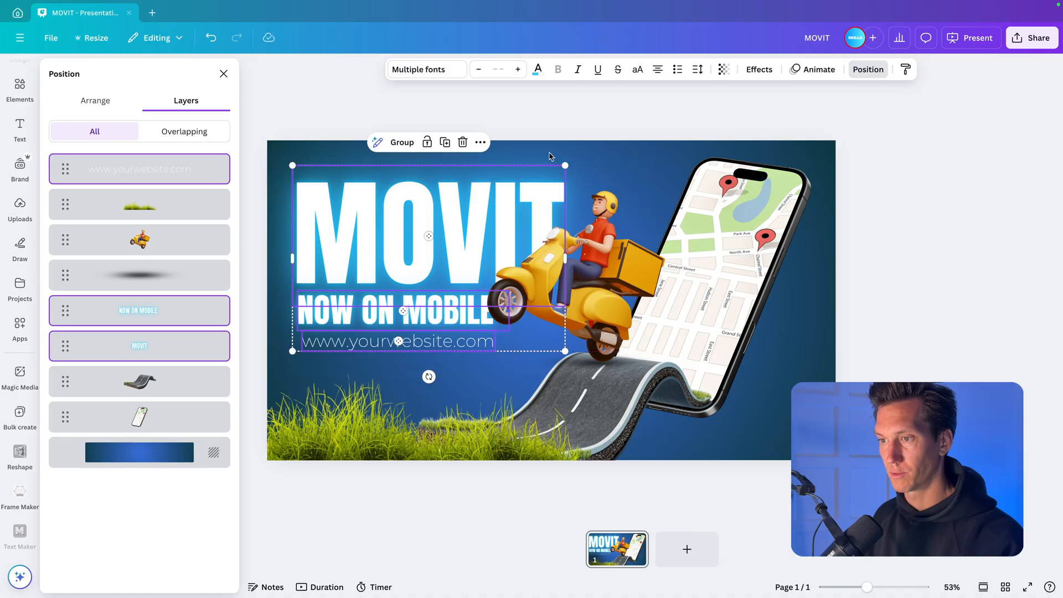
# Step: Try to enlarge the three text lines together slightly, and undo the resizing
pyautogui.moveTo(565, 166); pyautogui.dragTo(582, 154)
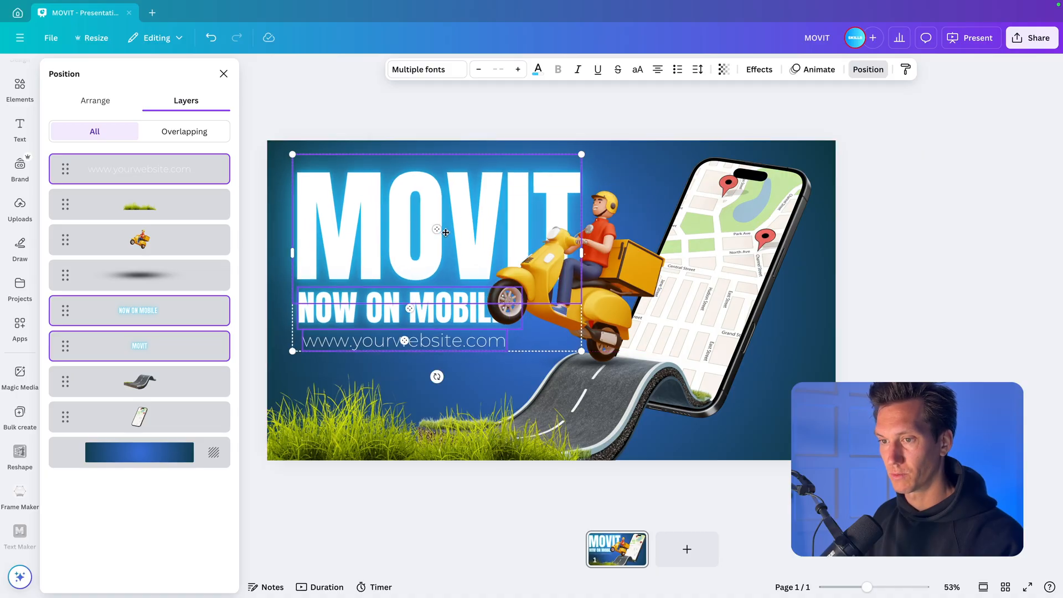
pyautogui.hotkey('ctrl', 'z')
# Step: Deselect the text lines and view the finished slide in full screen
pyautogui.click(969, 283)
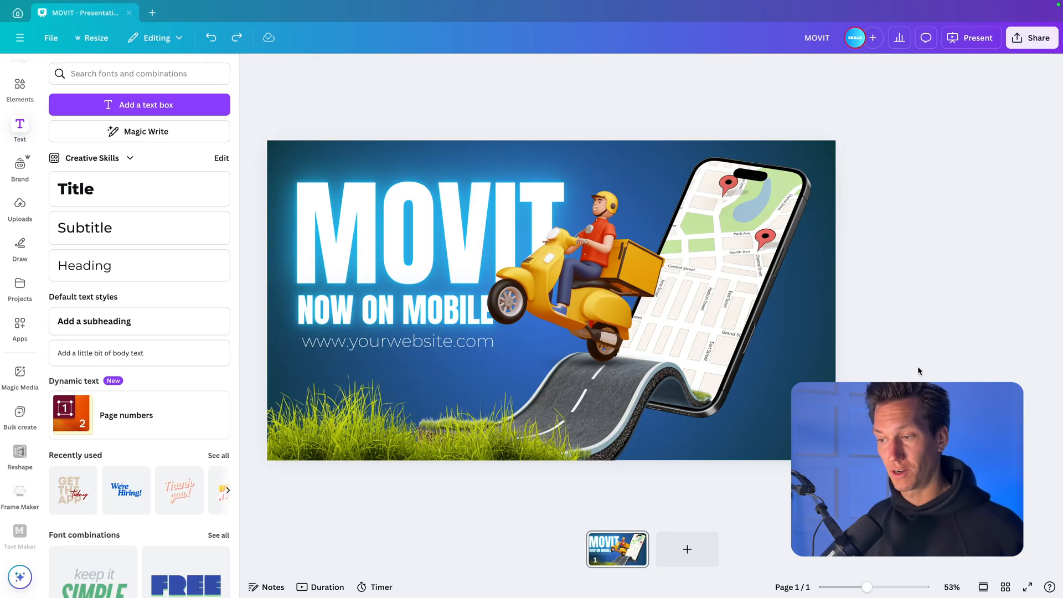
pyautogui.click(1029, 587)
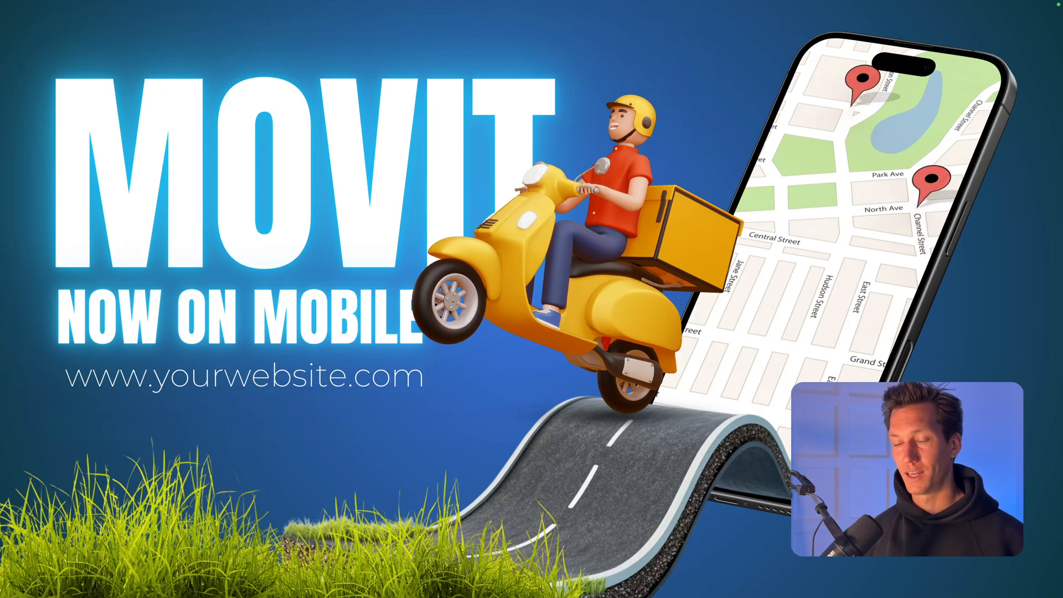